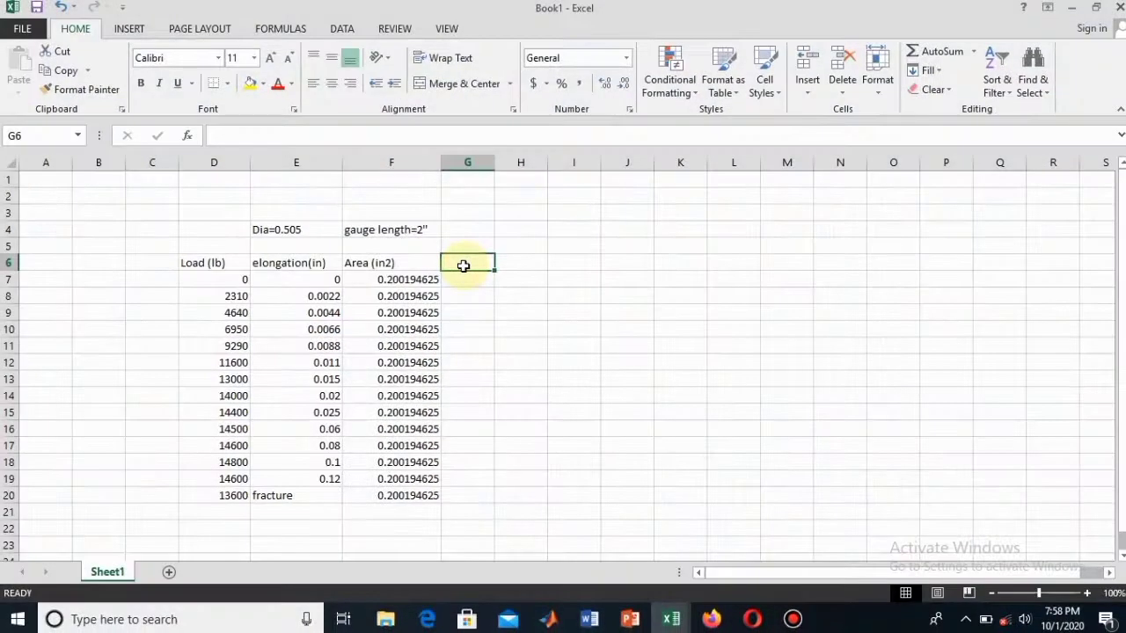
Enter the heading 'strain in/in' in G6 and widen column G to fit it.
left_click(463, 266)
type("strain in/in")
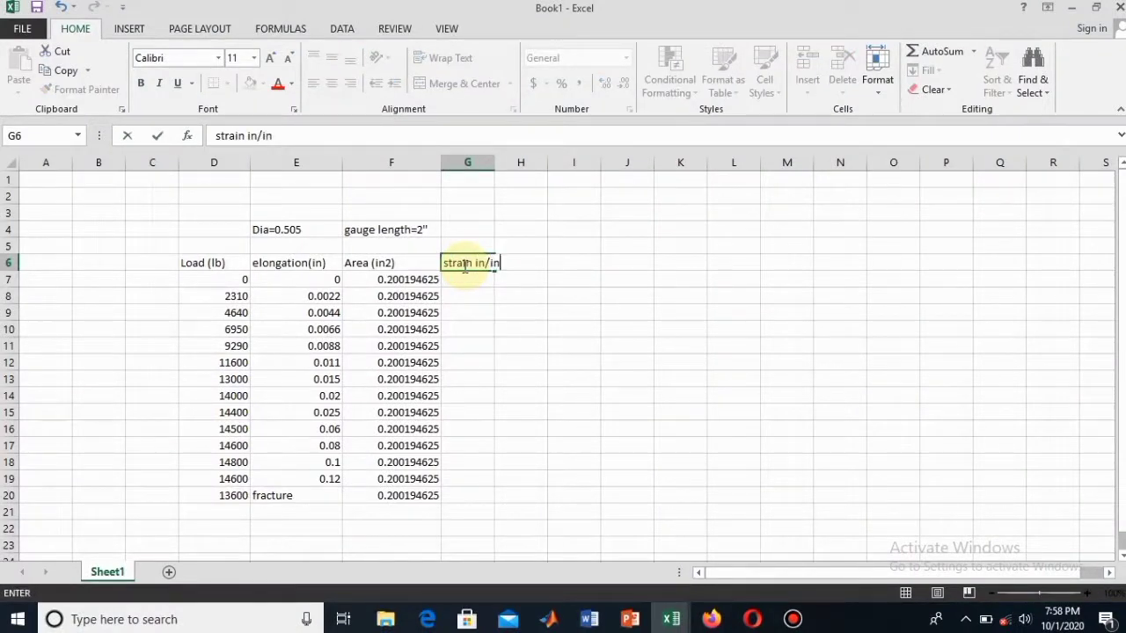
key("Return")
left_click_drag(494, 166, 526, 163)
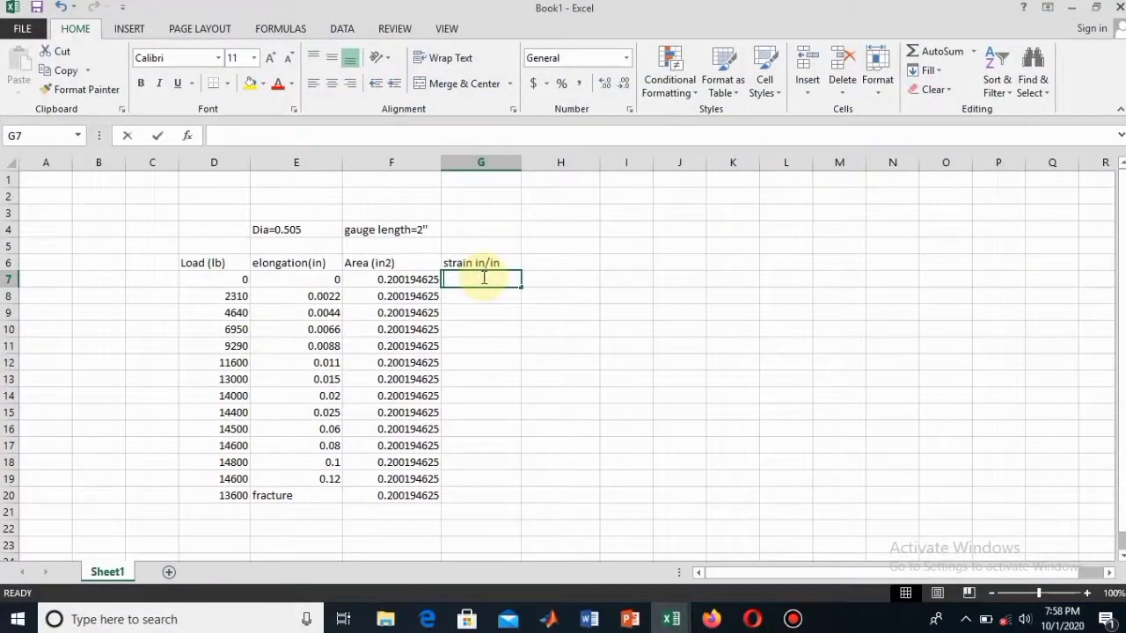
Enter =E7/2 in G7, fill it down the strain column, and add a 'stress' heading.
type("=")
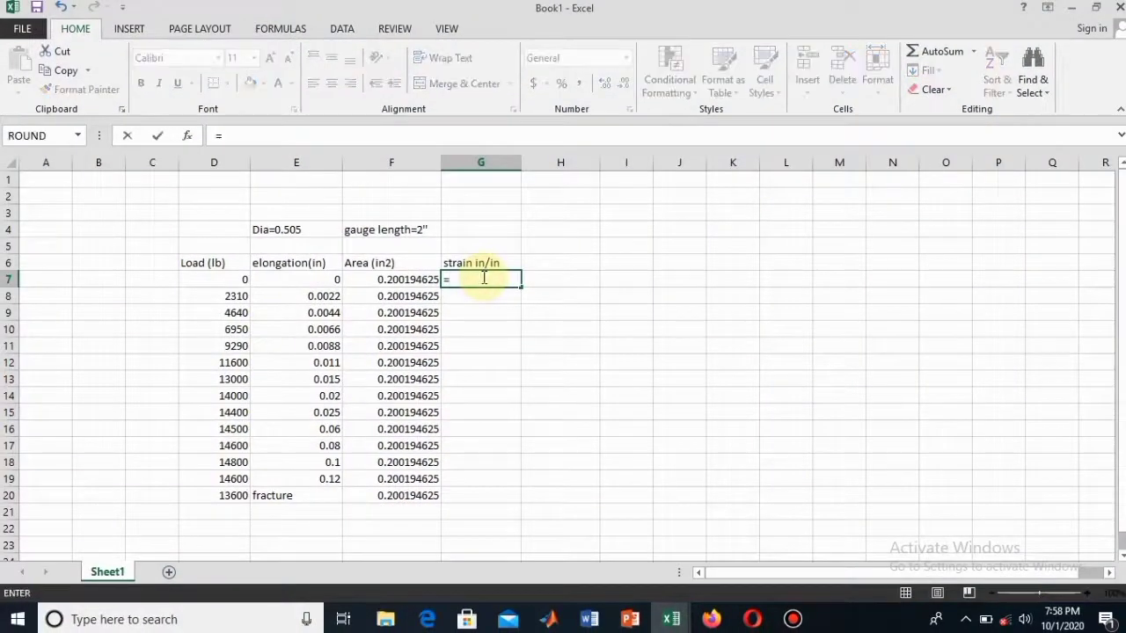
left_click(334, 279)
type("/2")
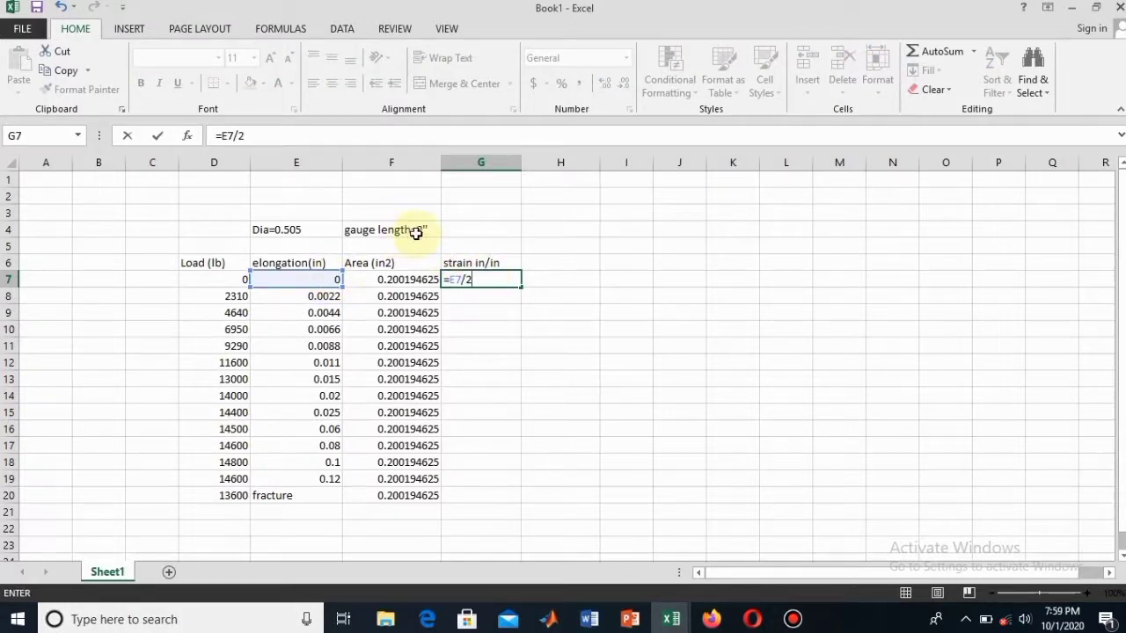
key("Return")
left_click(504, 278)
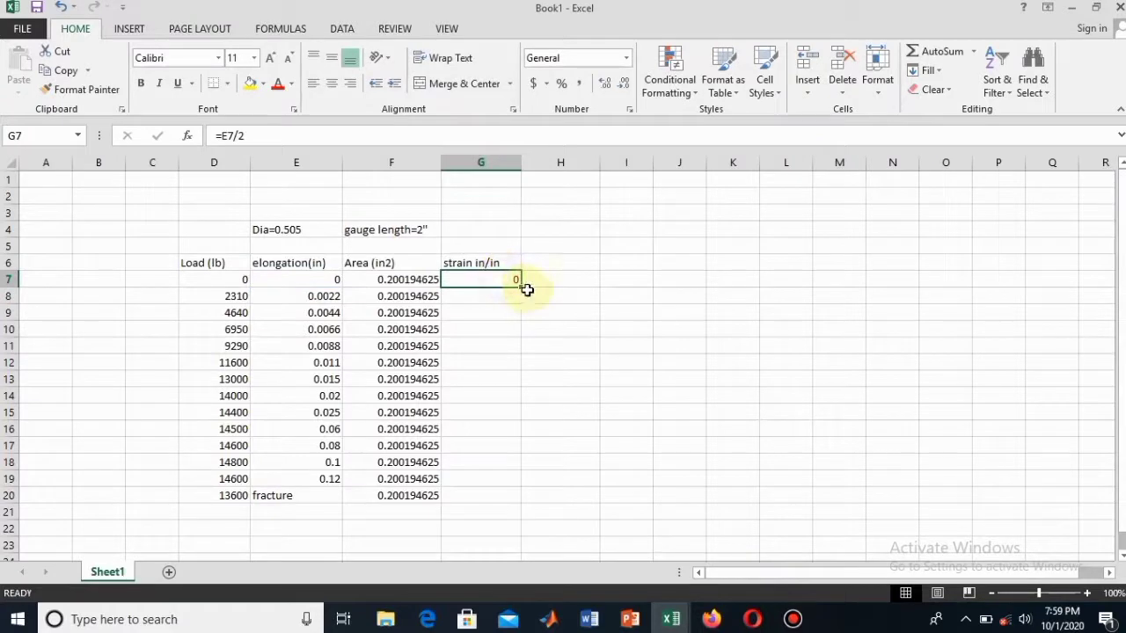
double_click(519, 287)
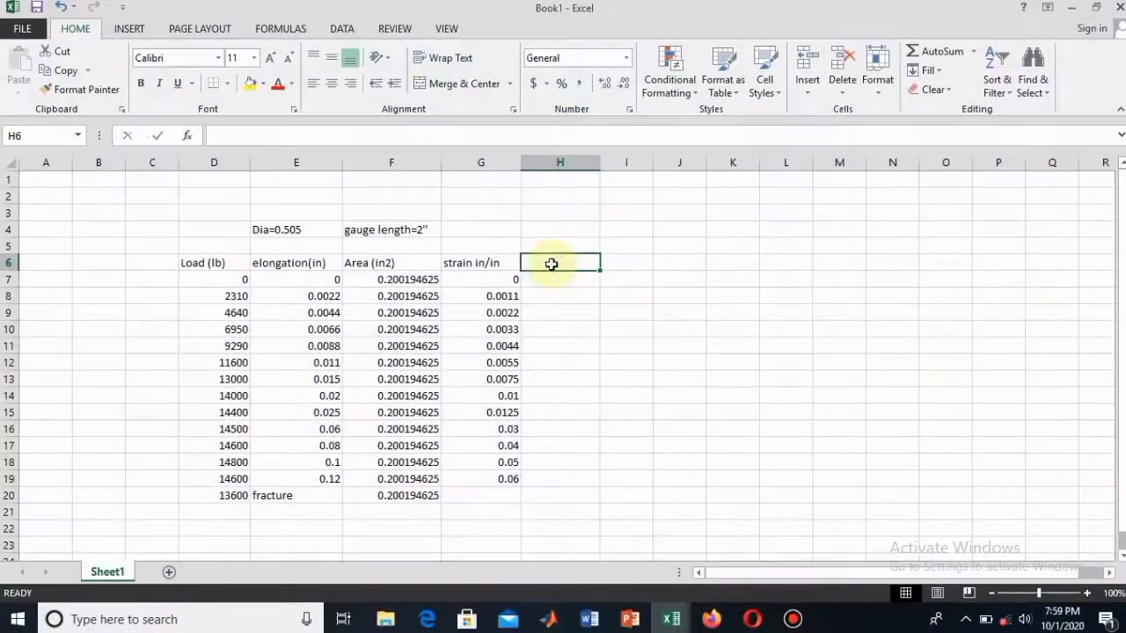
type("stress")
left_click(573, 282)
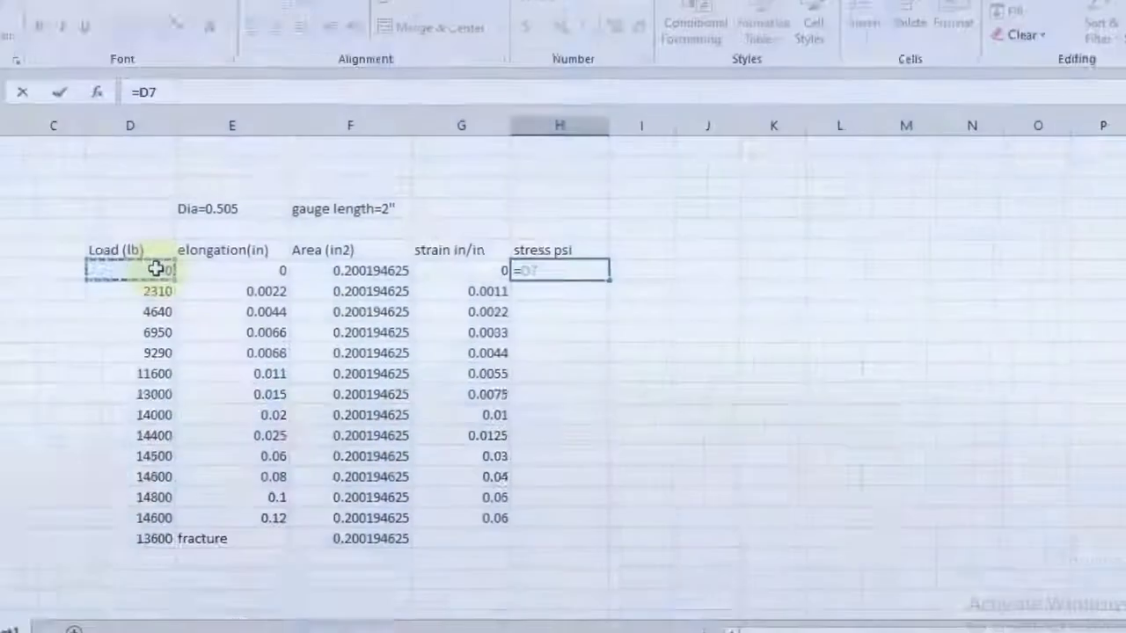
Compute stress psi as =D7/F7 in H7 and fill it down to H20.
type("/")
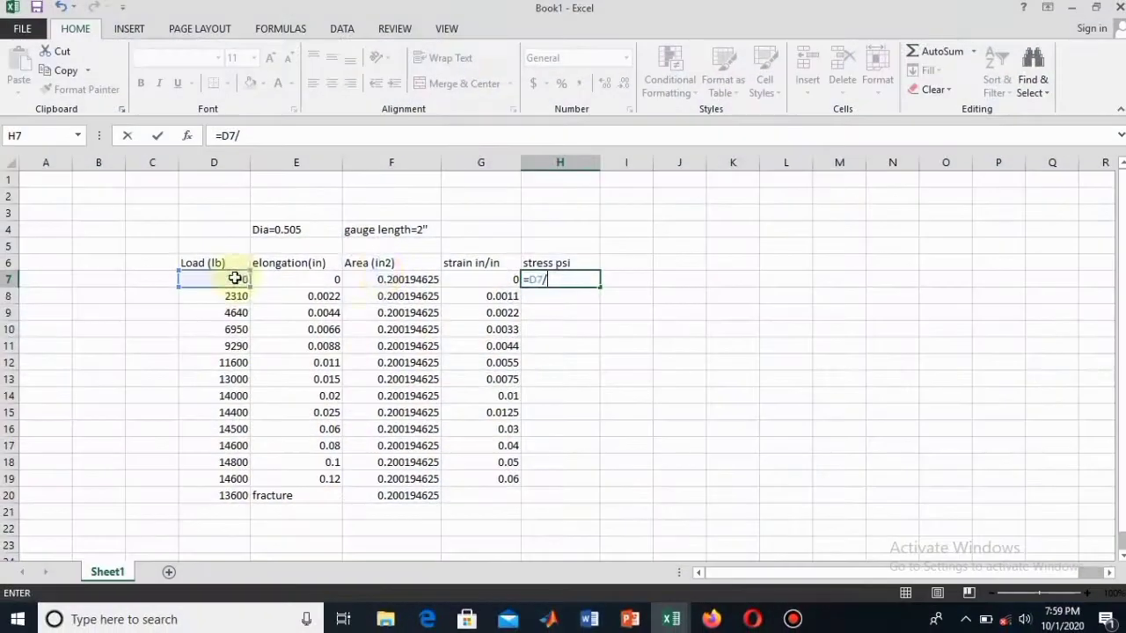
left_click(402, 279)
key("Return")
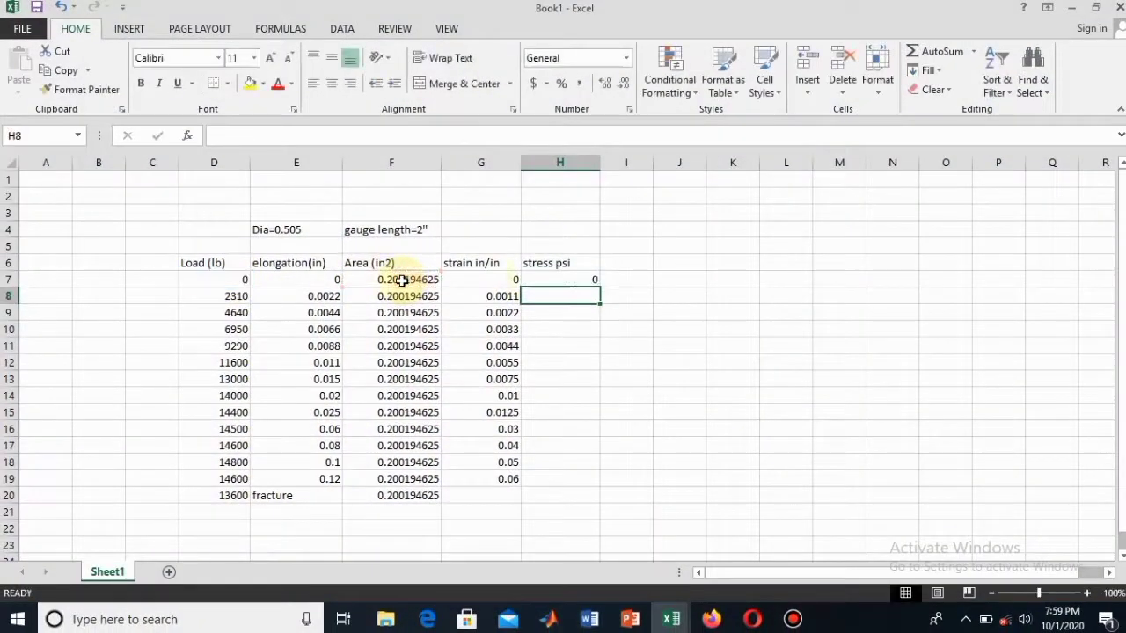
left_click(588, 282)
double_click(601, 287)
left_click(661, 378)
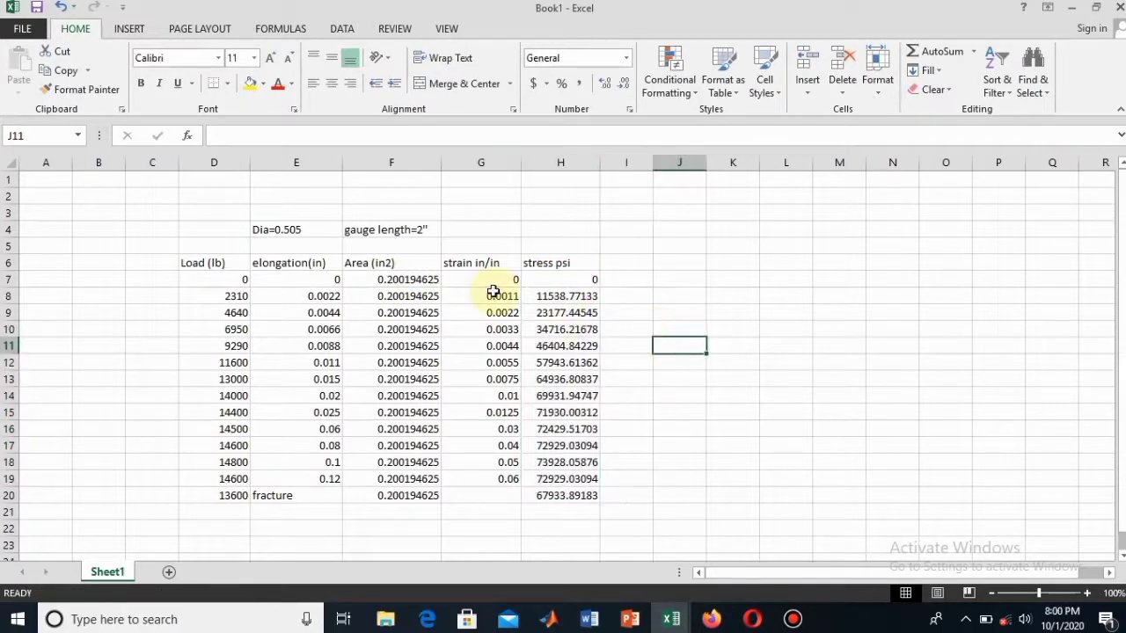
left_click(128, 29)
Insert a Scatter with Smooth Lines and Markers chart and move it right of the table.
left_click(490, 89)
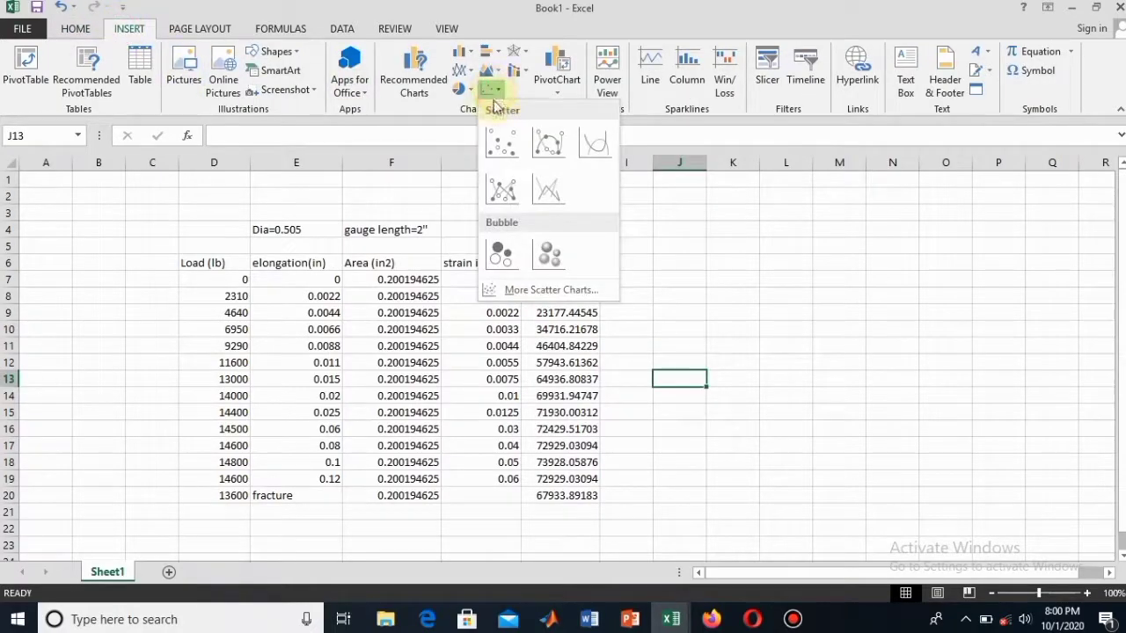
left_click(544, 157)
left_click_drag(548, 302, 812, 269)
Add a chart series with X values G7:G20 and Y values H7:H20.
right_click(806, 261)
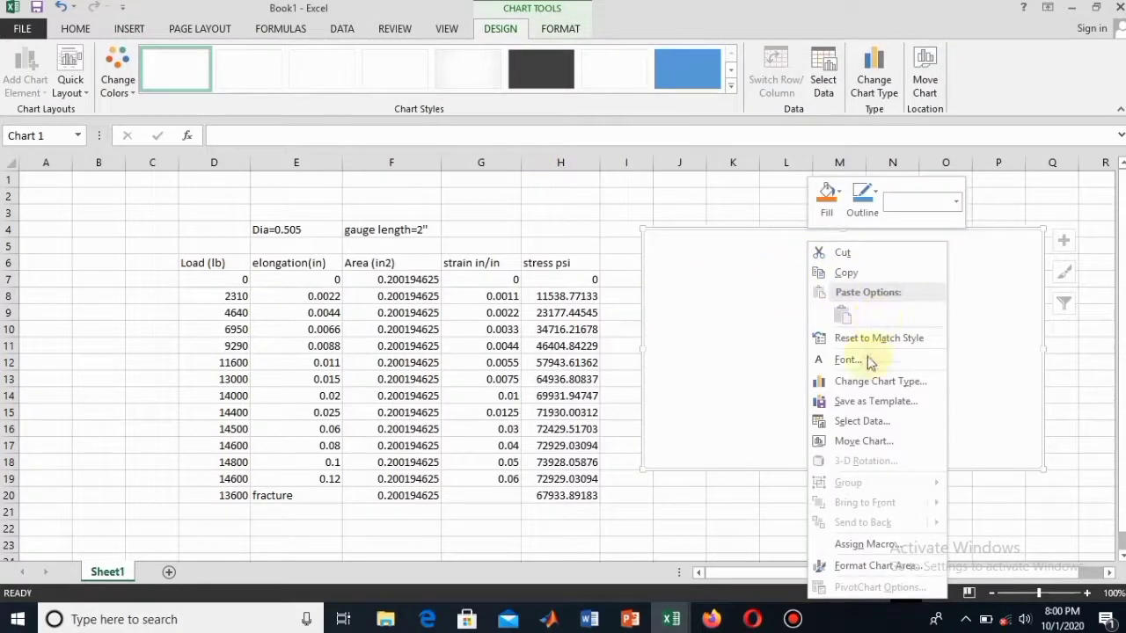
left_click(860, 422)
left_click(678, 329)
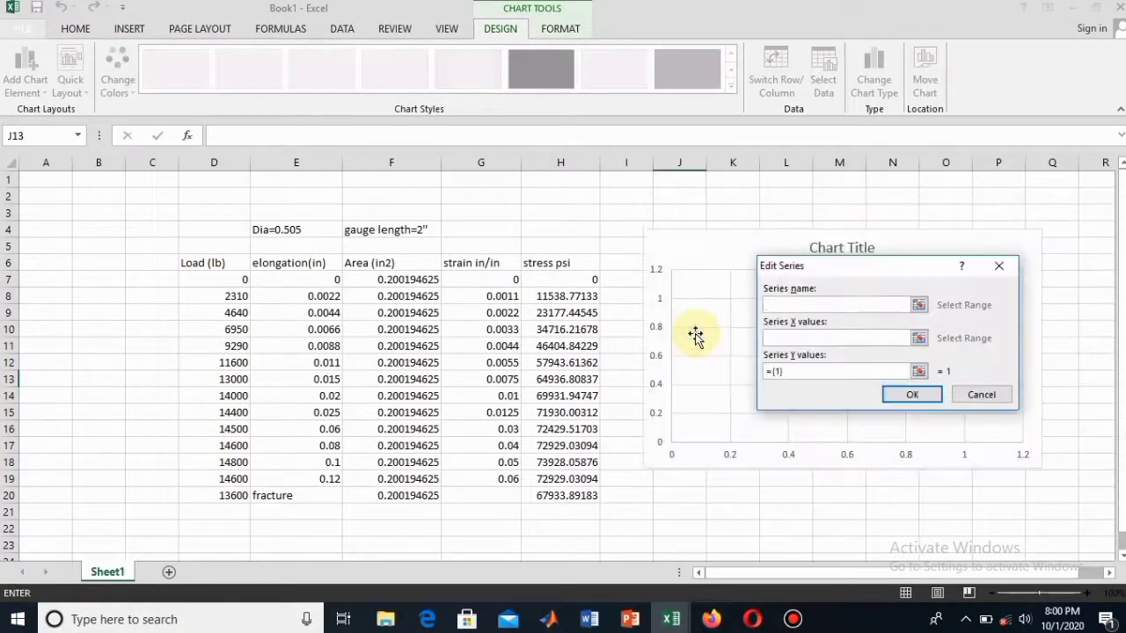
left_click(784, 337)
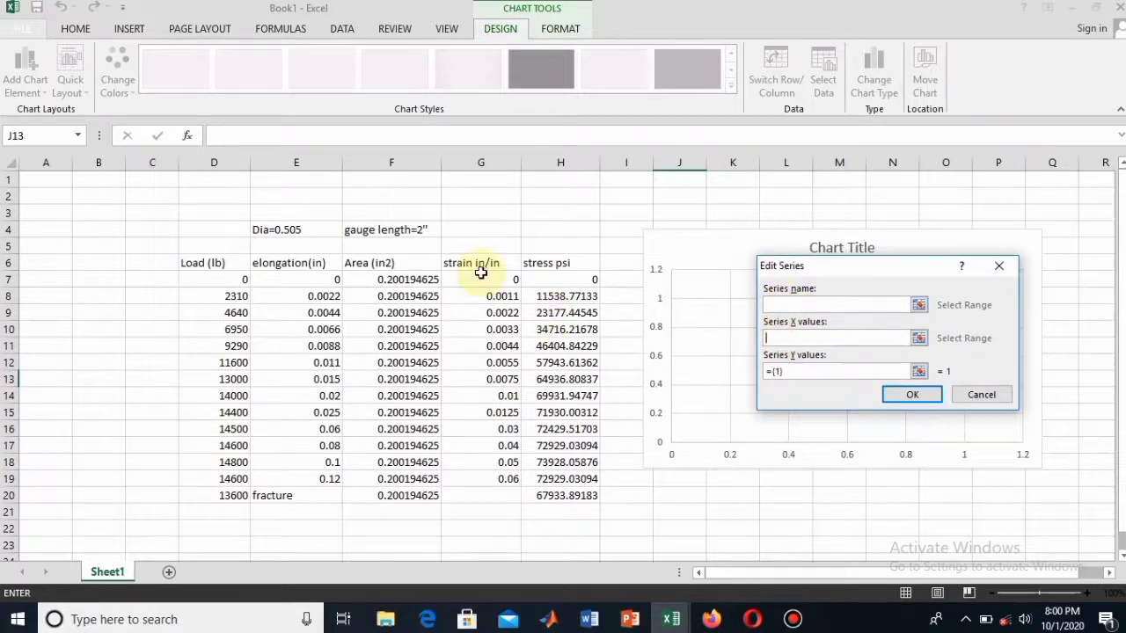
left_click(509, 280)
left_click_drag(509, 280, 511, 496)
left_click(805, 372)
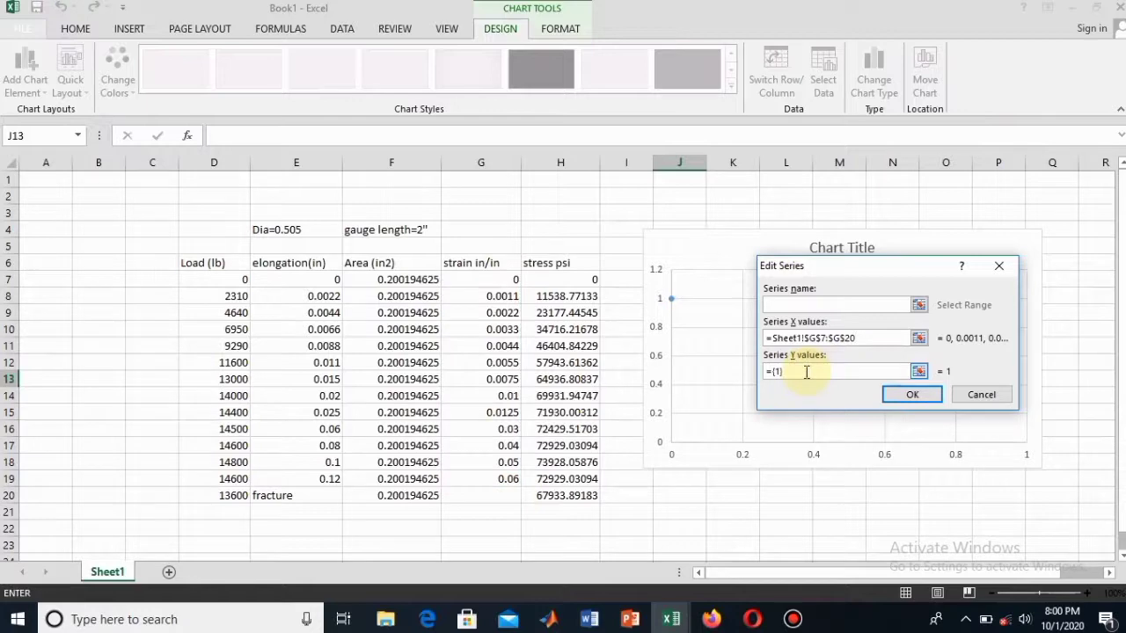
left_click_drag(564, 280, 576, 496)
left_click(926, 394)
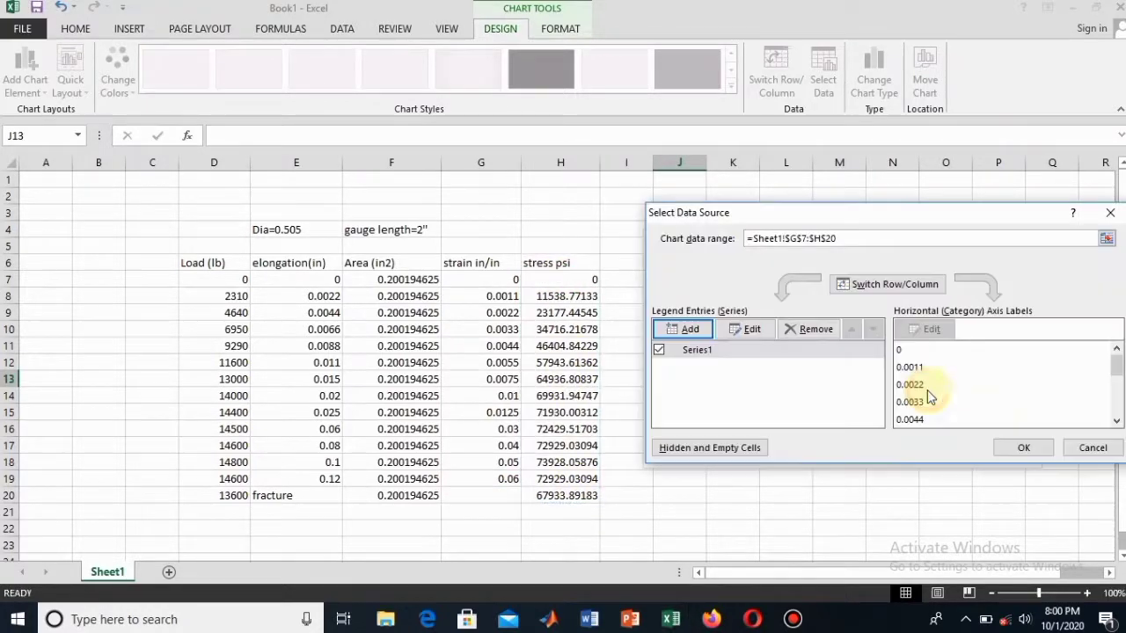
left_click(1037, 454)
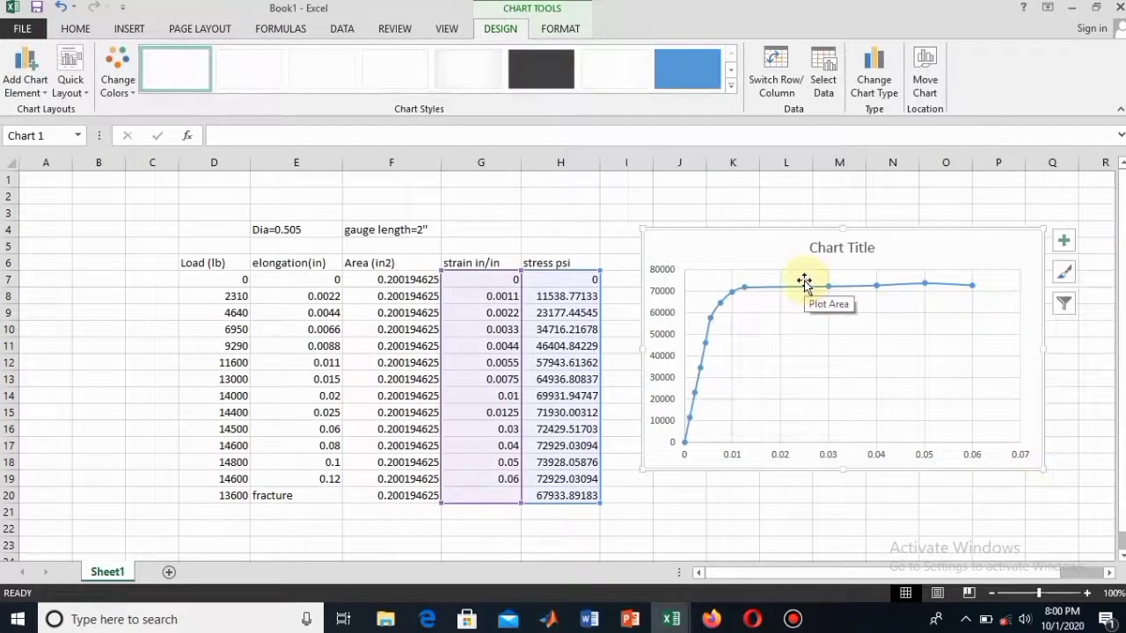
Edit the SERIES formula so the chart plots only rows 7–12, up to 0.0055 strain.
left_click(730, 289)
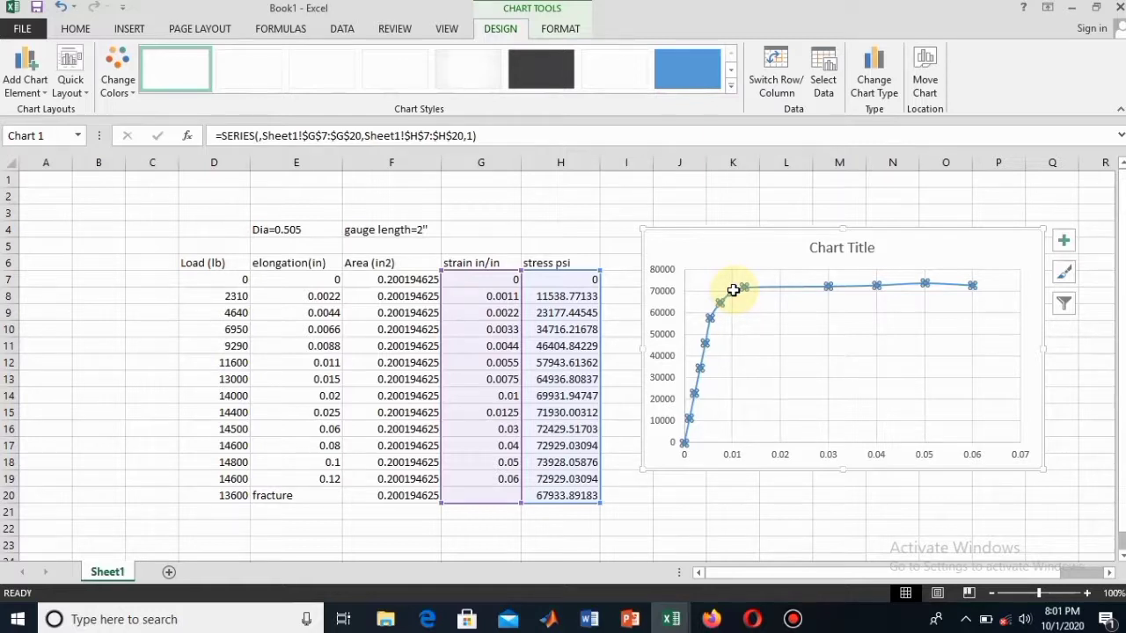
mouse_move(713, 318)
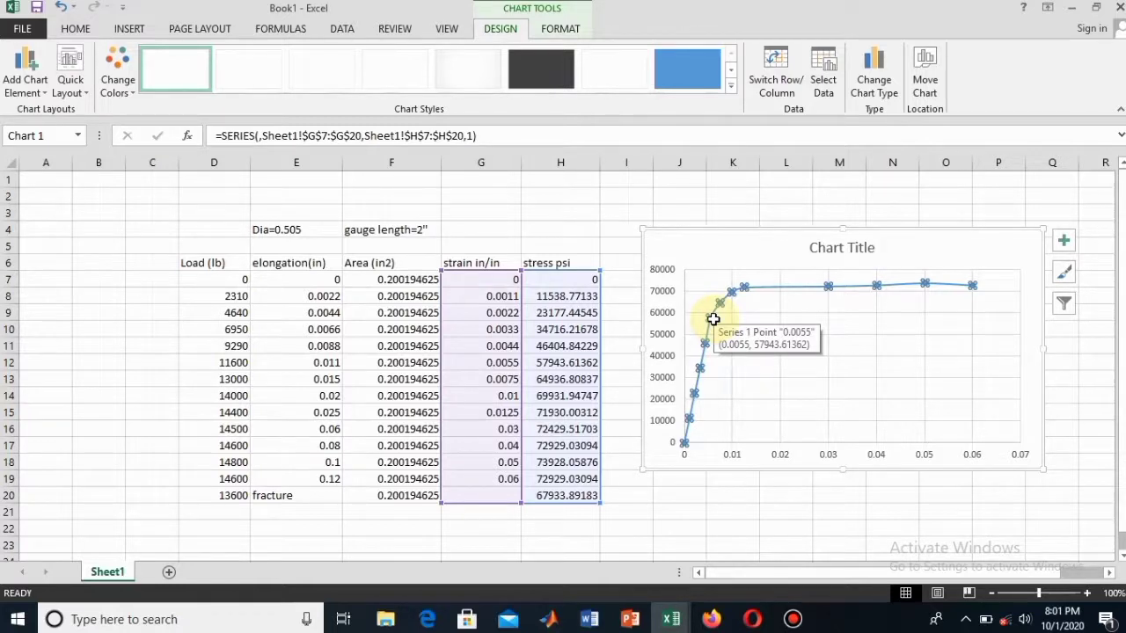
left_click(457, 138)
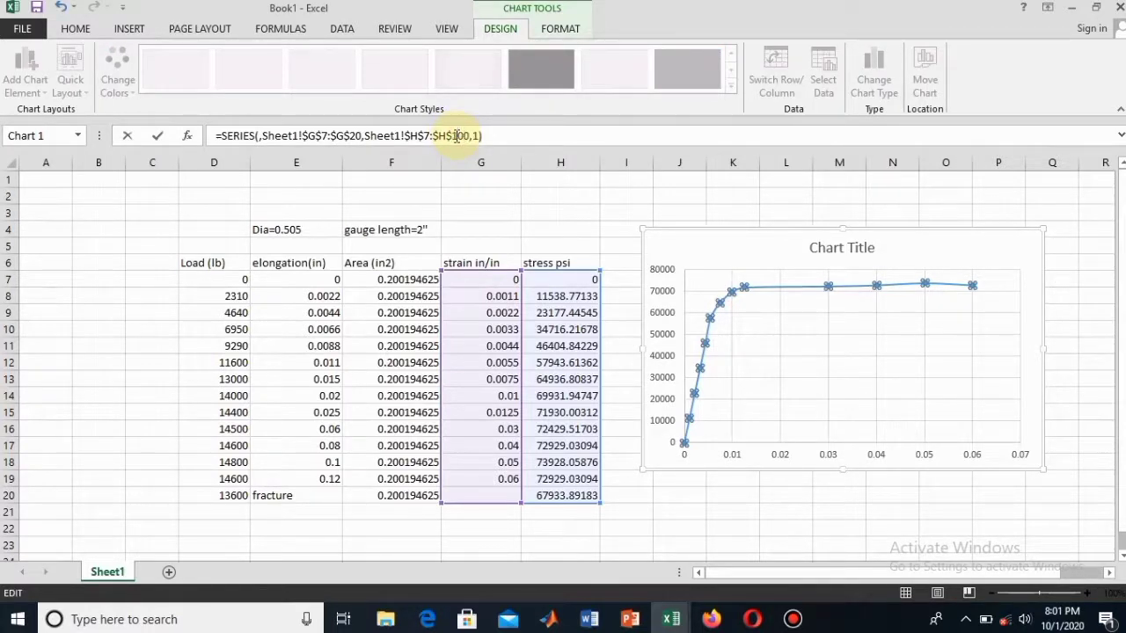
key("Delete")
left_click(352, 136)
key("BackSpace")
type("1")
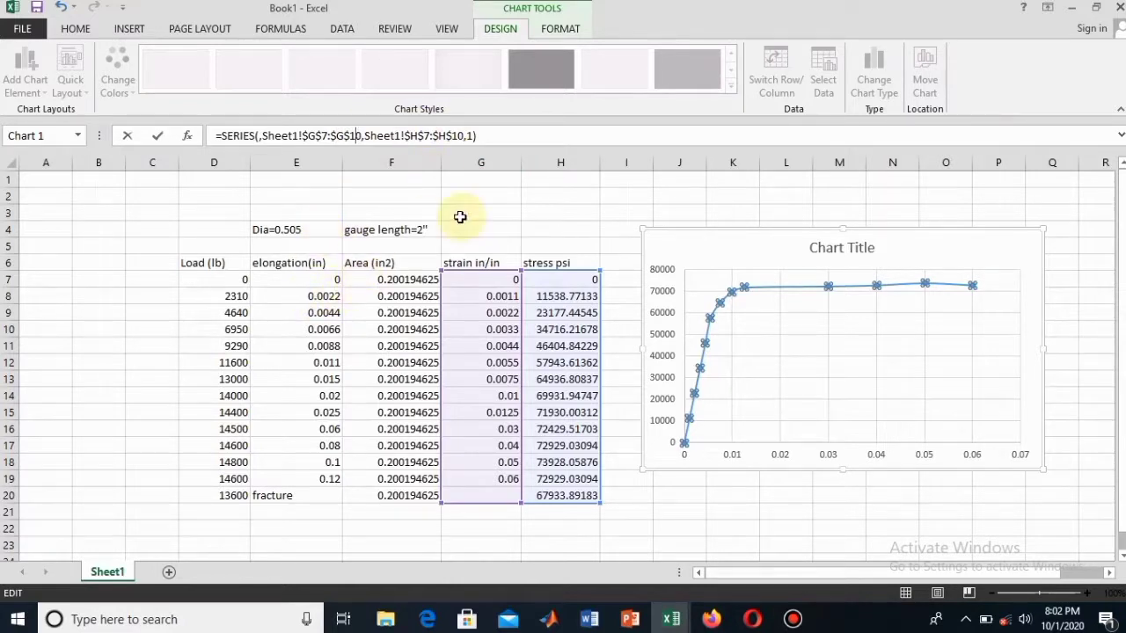
key("Return")
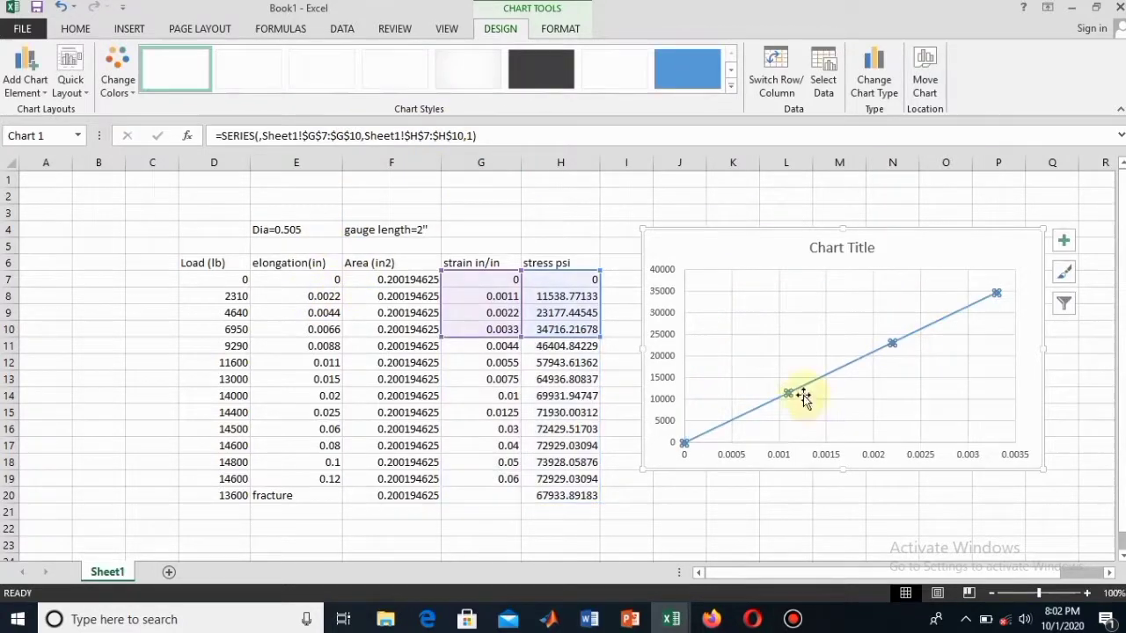
left_click(910, 244)
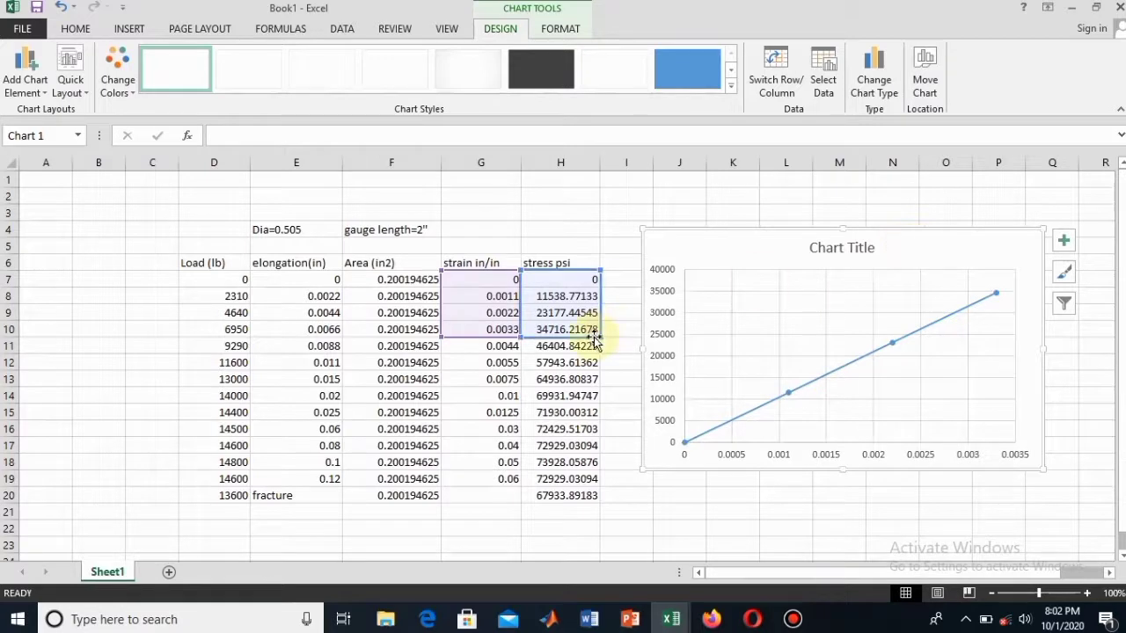
left_click_drag(599, 333, 598, 369)
left_click(723, 519)
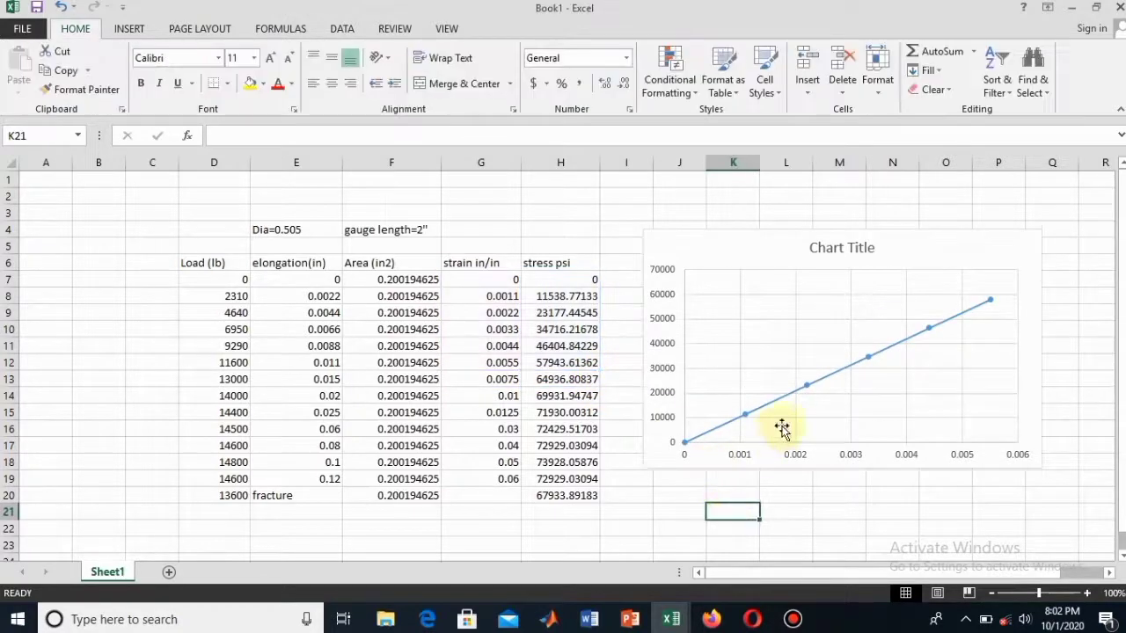
Add a linear trendline to the plotted series and open its formatting options.
left_click(796, 389)
left_click(1062, 243)
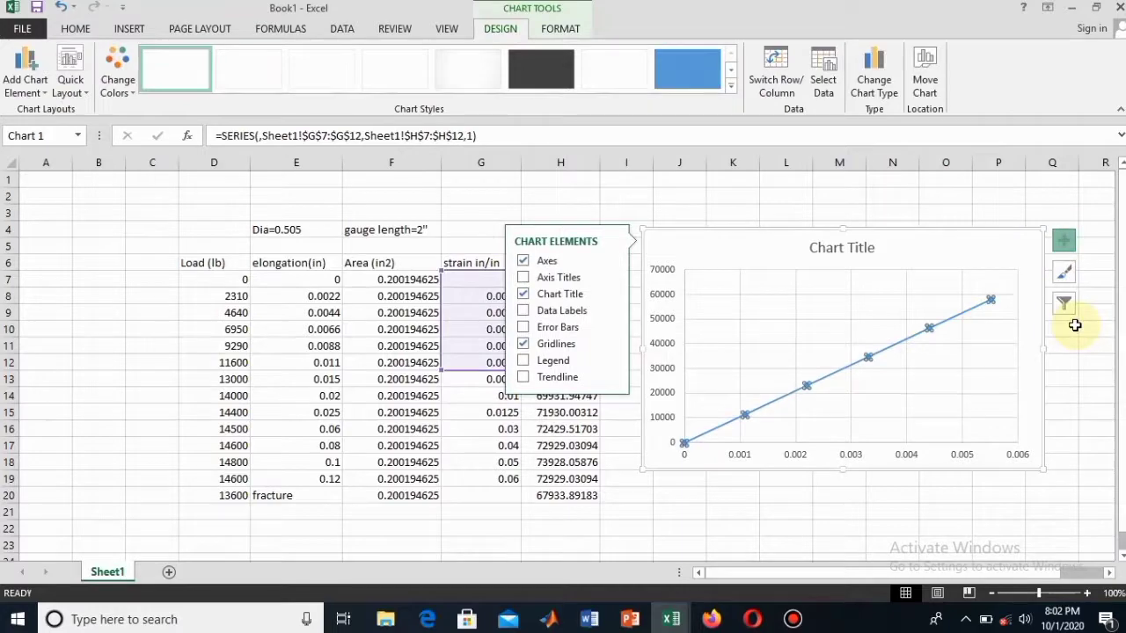
left_click(522, 378)
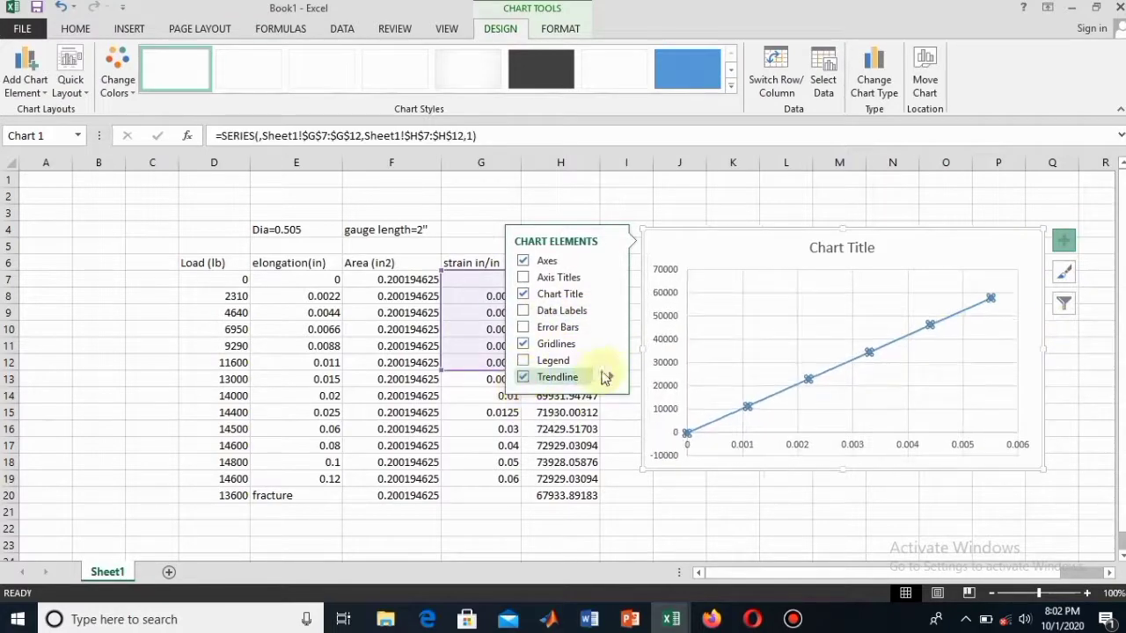
double_click(950, 318)
scroll(992, 415, "down", 3)
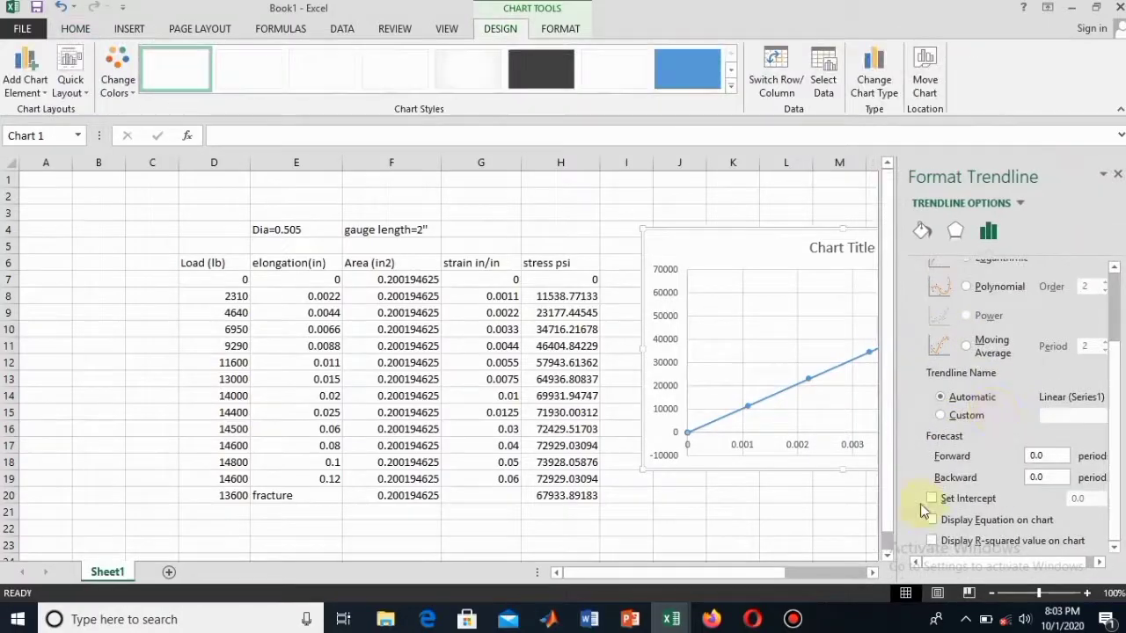
scroll(1015, 297, "up", 3)
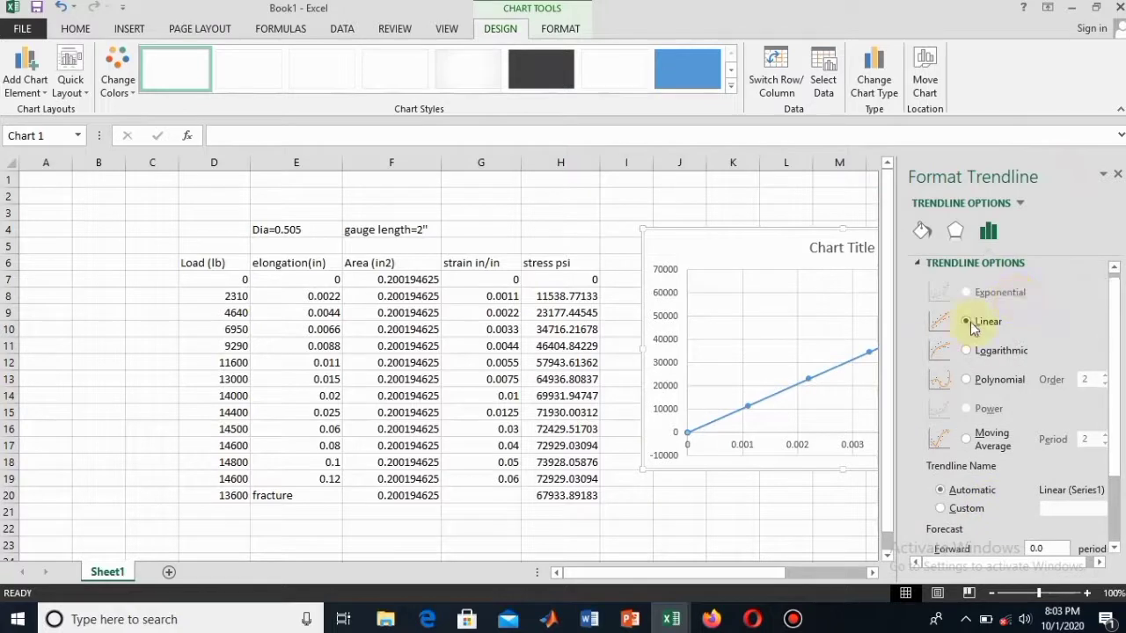
scroll(970, 322, "down", 3)
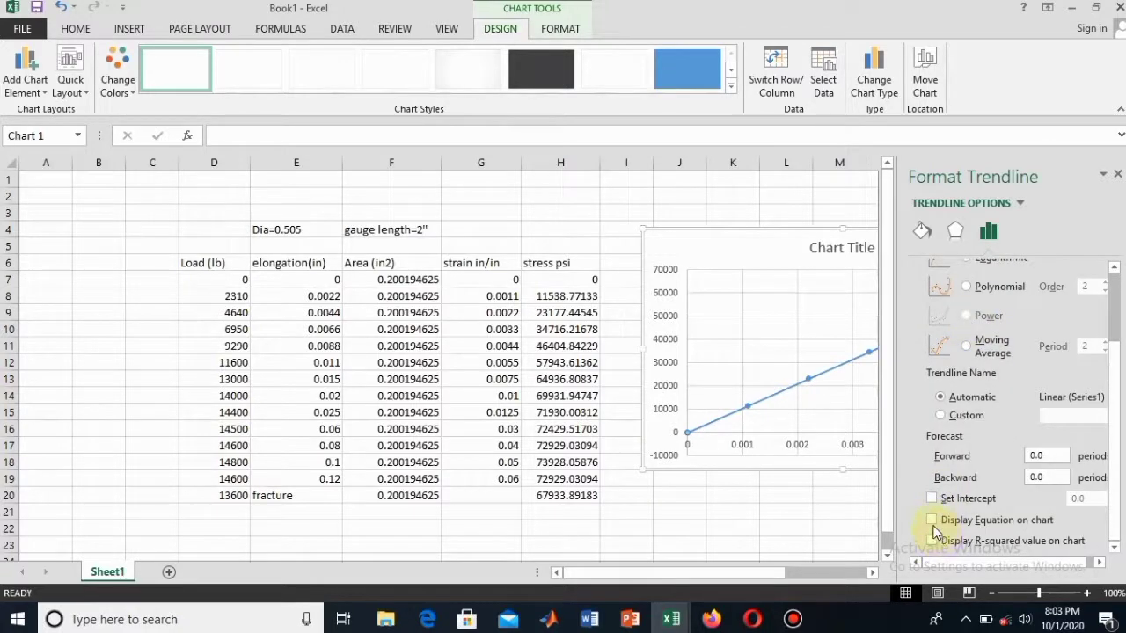
Display the trendline equation y = 1E+07x - 26.165 at the plot's lower right.
left_click(1117, 174)
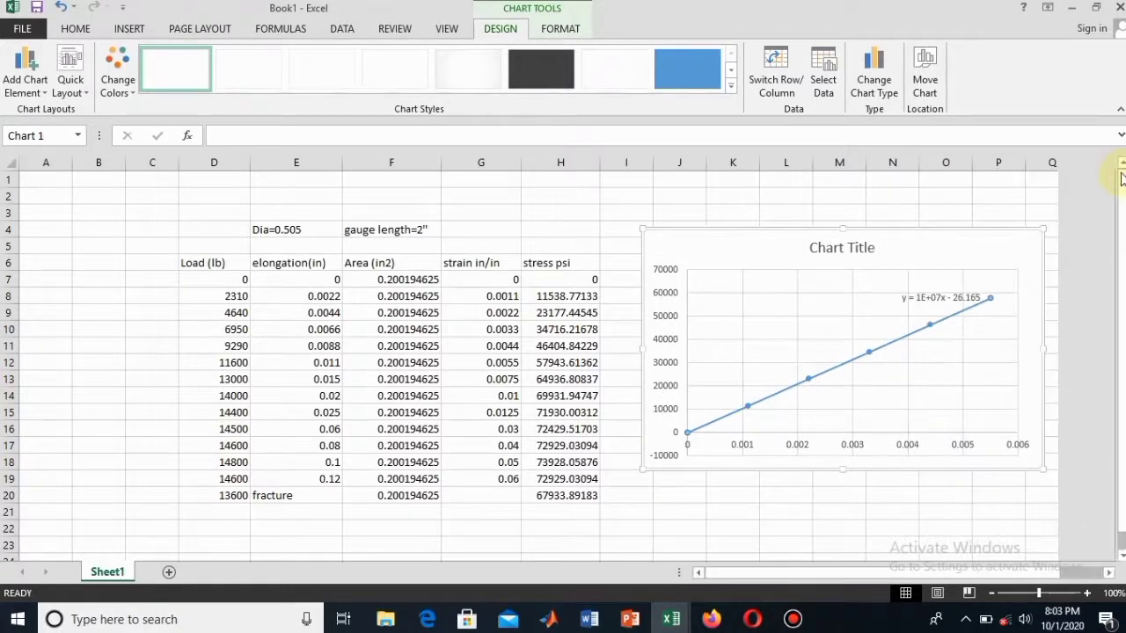
left_click(941, 293)
left_click_drag(942, 292, 956, 396)
left_click(754, 195)
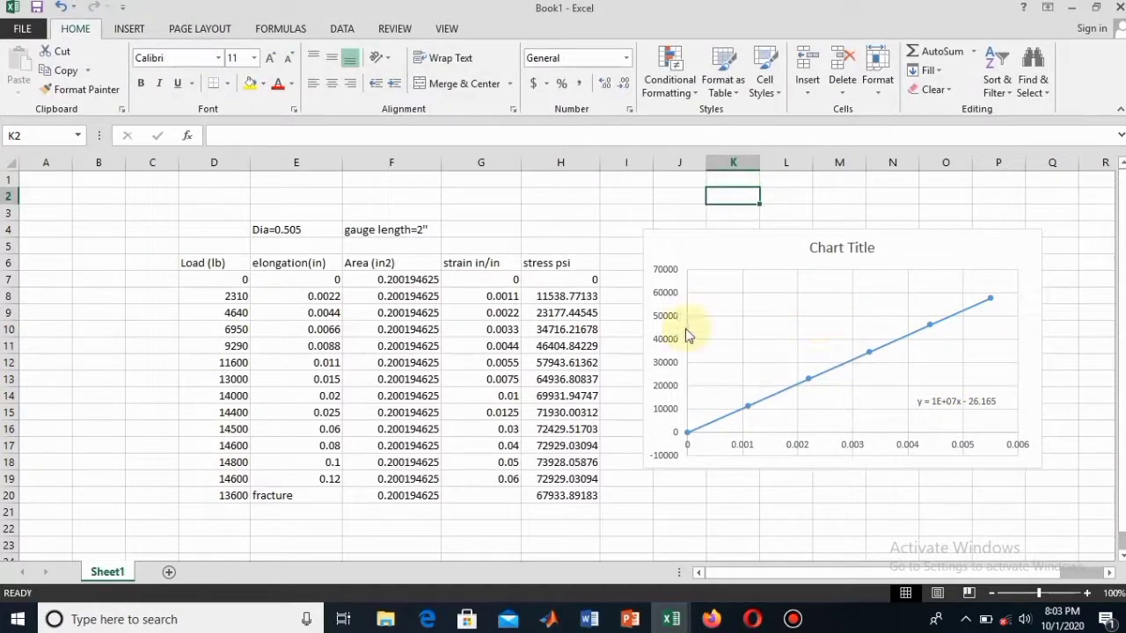
Bring up the chart's right-click menu on the gridlines to reach Select Data.
right_click(832, 310)
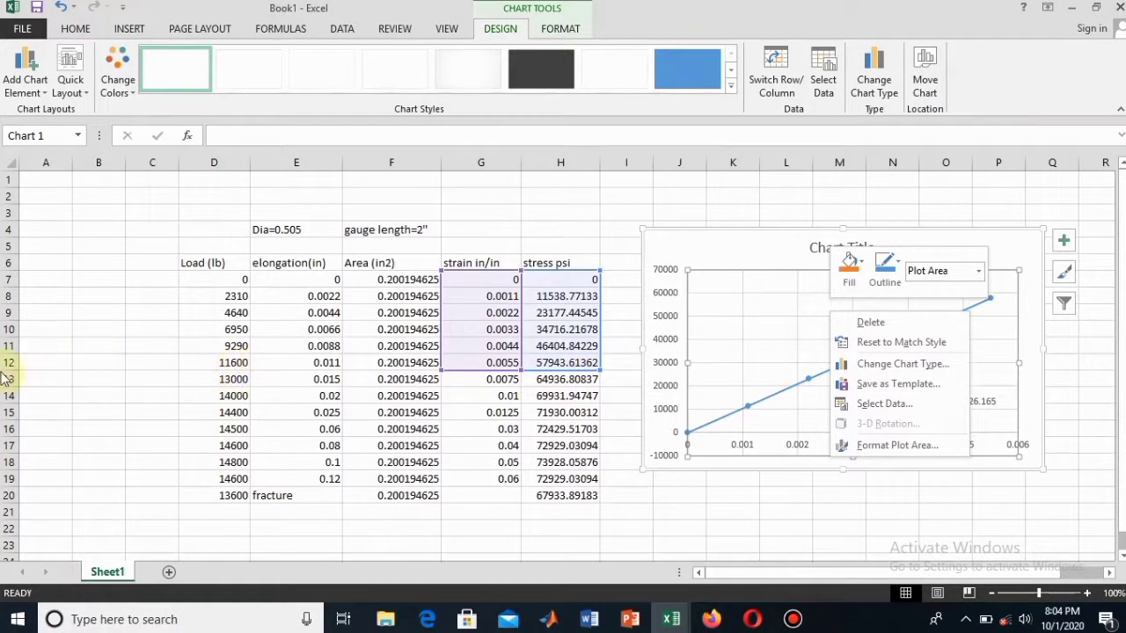
left_click(752, 292)
right_click(819, 319)
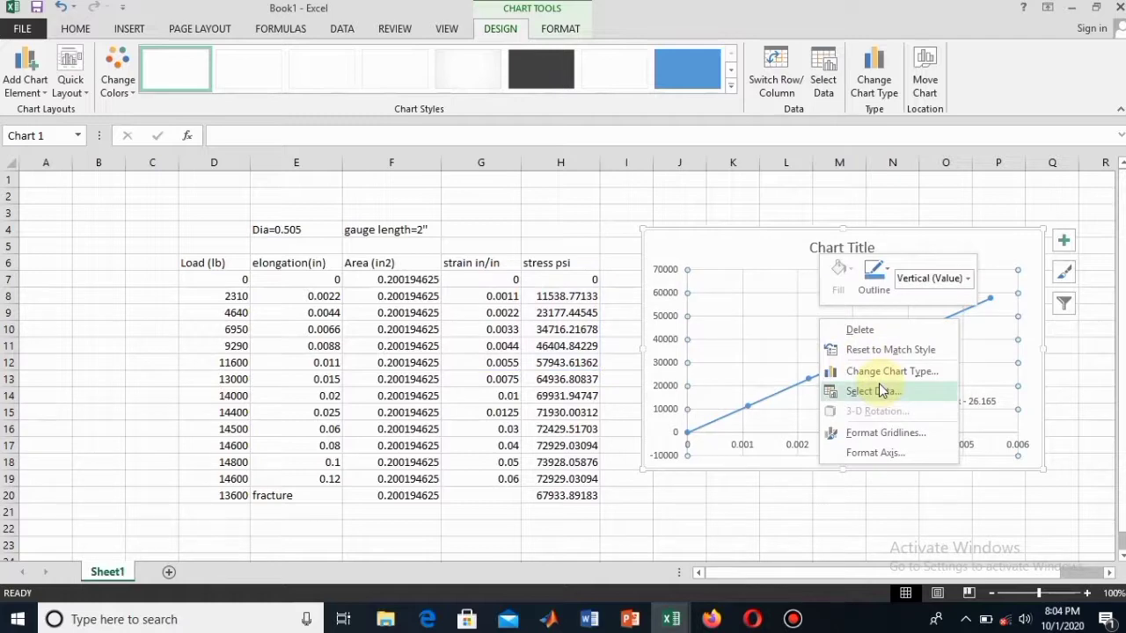
Add a new chart series with strain X values and Y values H11:H19.
left_click(877, 394)
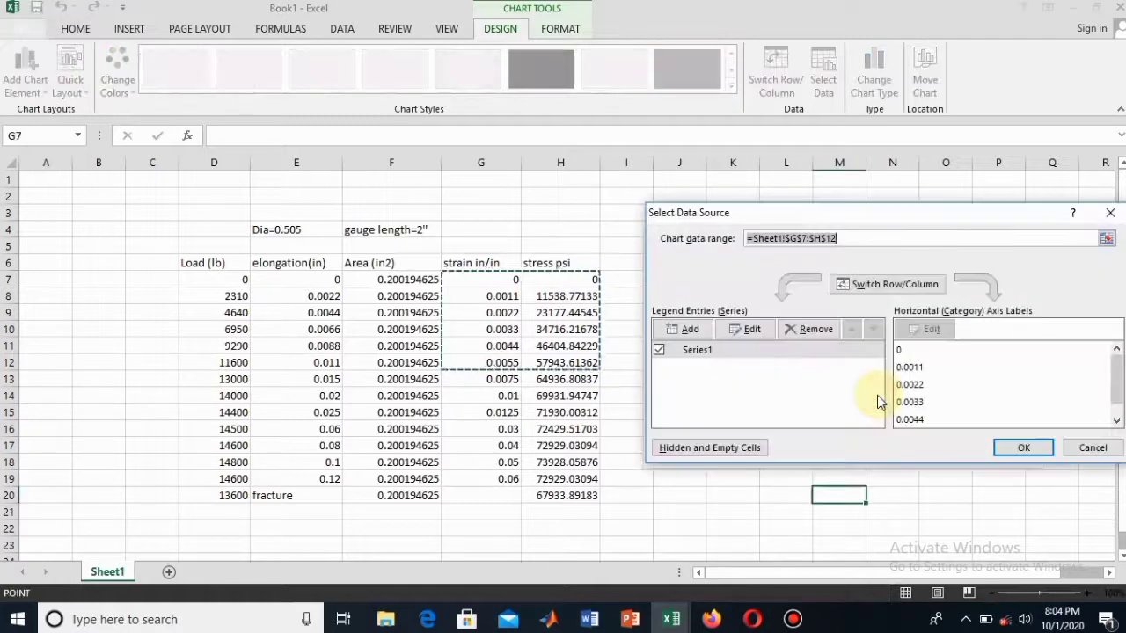
left_click(687, 329)
left_click(779, 337)
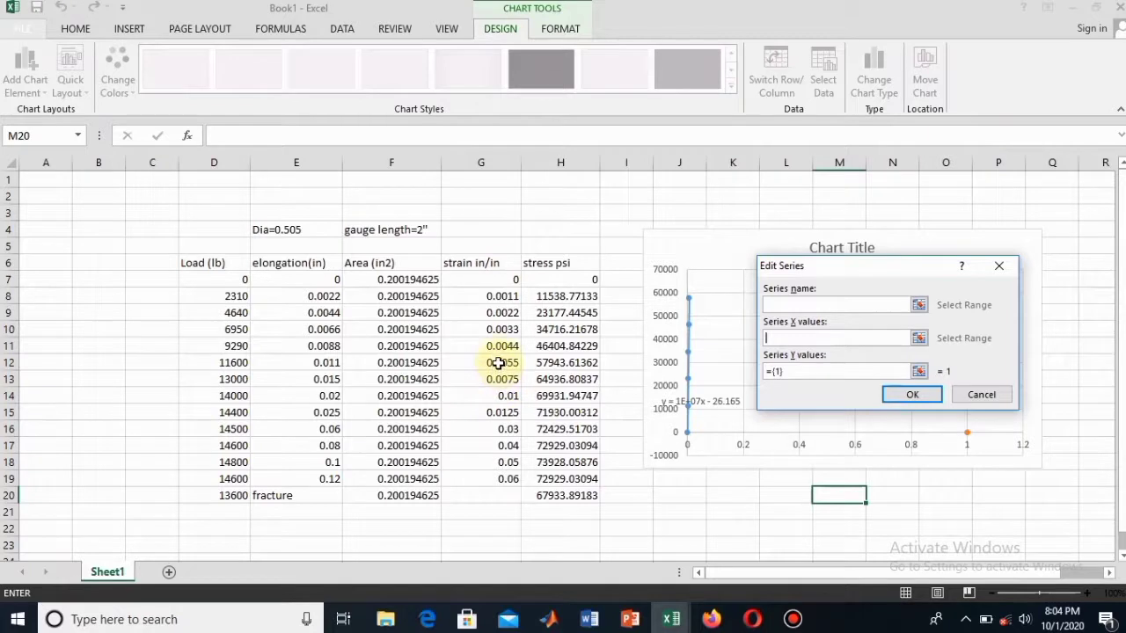
left_click_drag(504, 363, 508, 479)
left_click(814, 369)
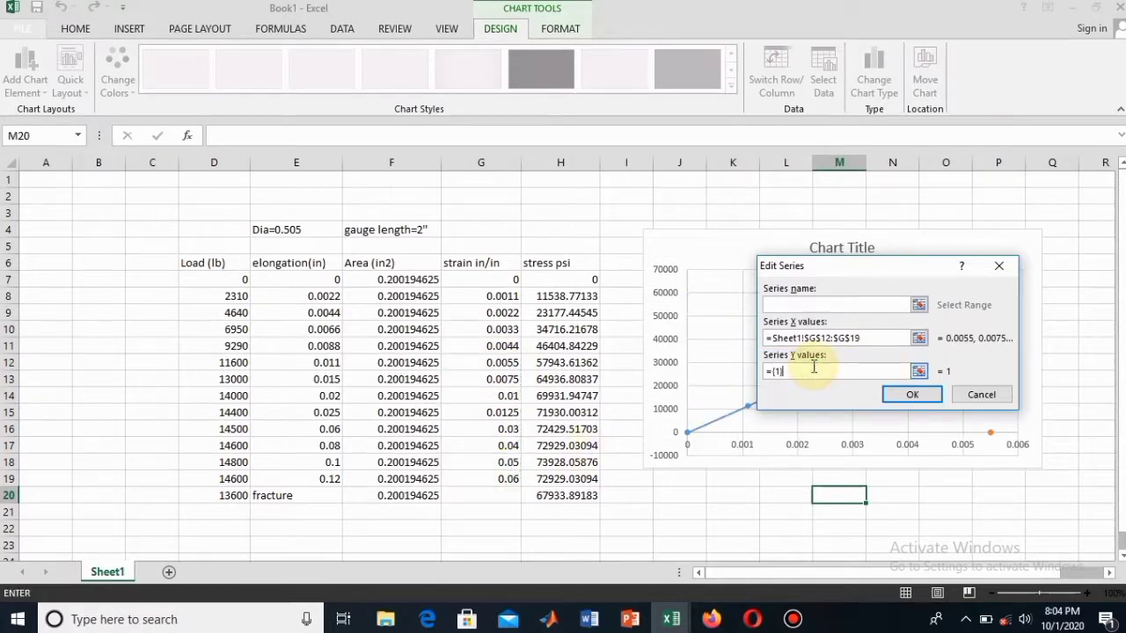
key("BackSpace")
key("BackSpace")
key("BackSpace")
key("BackSpace")
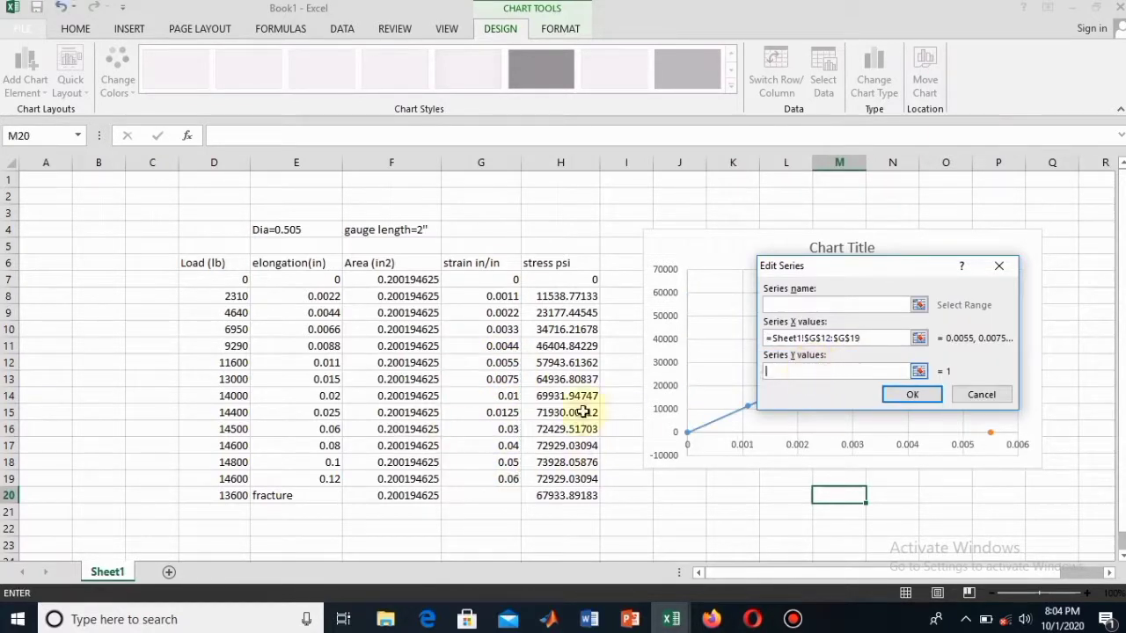
left_click(567, 364)
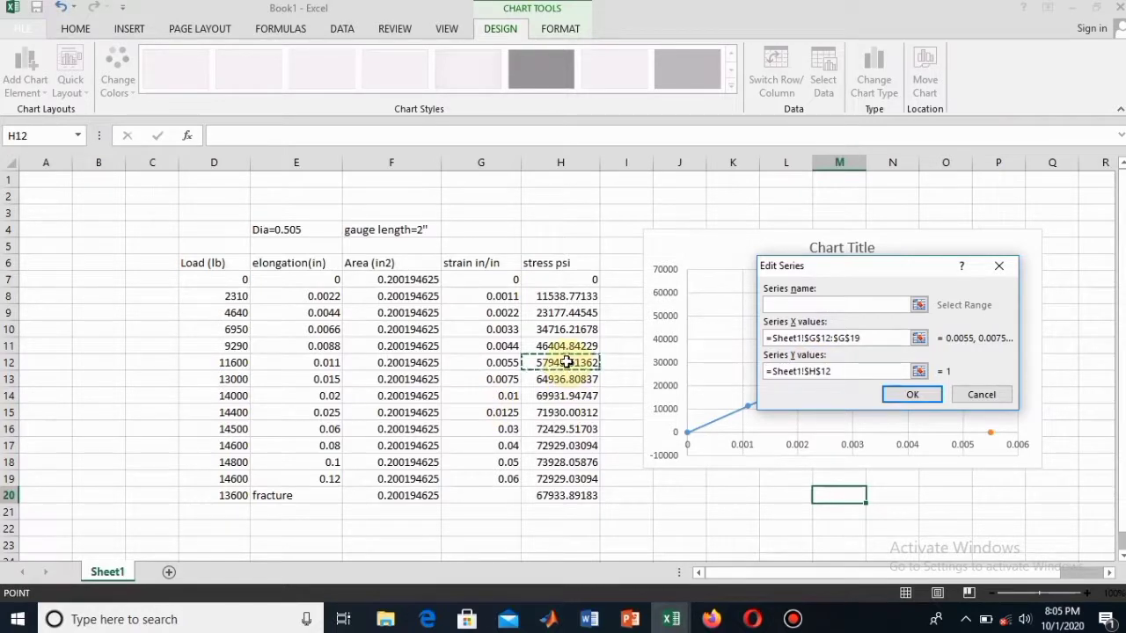
left_click(568, 346)
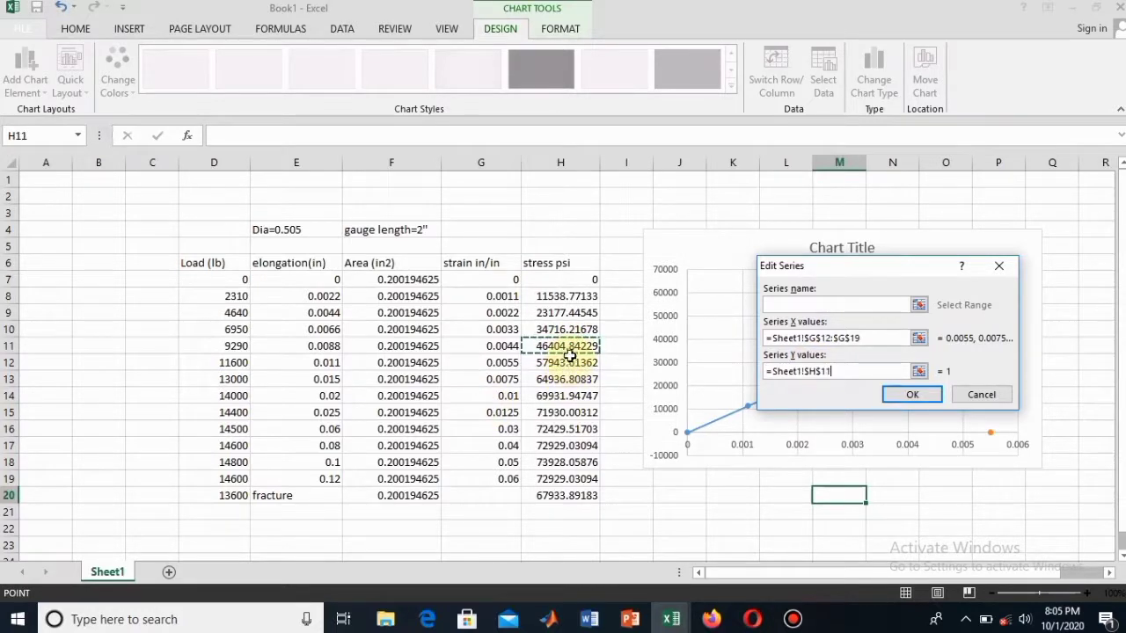
scroll(570, 347, "down", 2)
left_click_drag(567, 279, 576, 411)
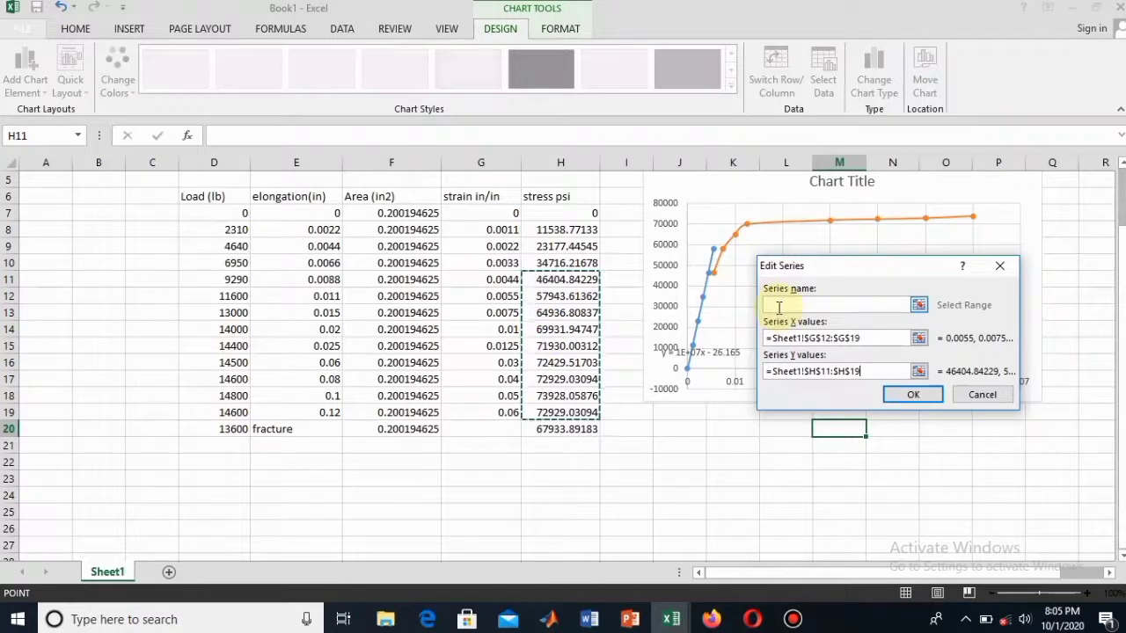
Correct the series X range to G11:G19 and apply the new series.
left_click(826, 338)
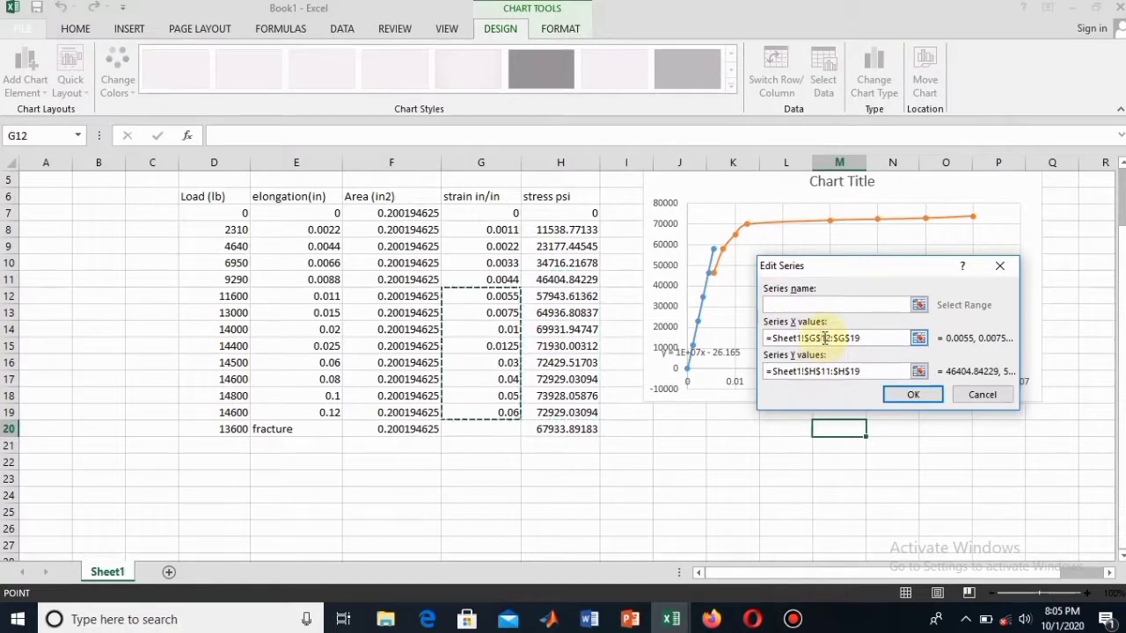
key("BackSpace")
key("BackSpace")
type("11")
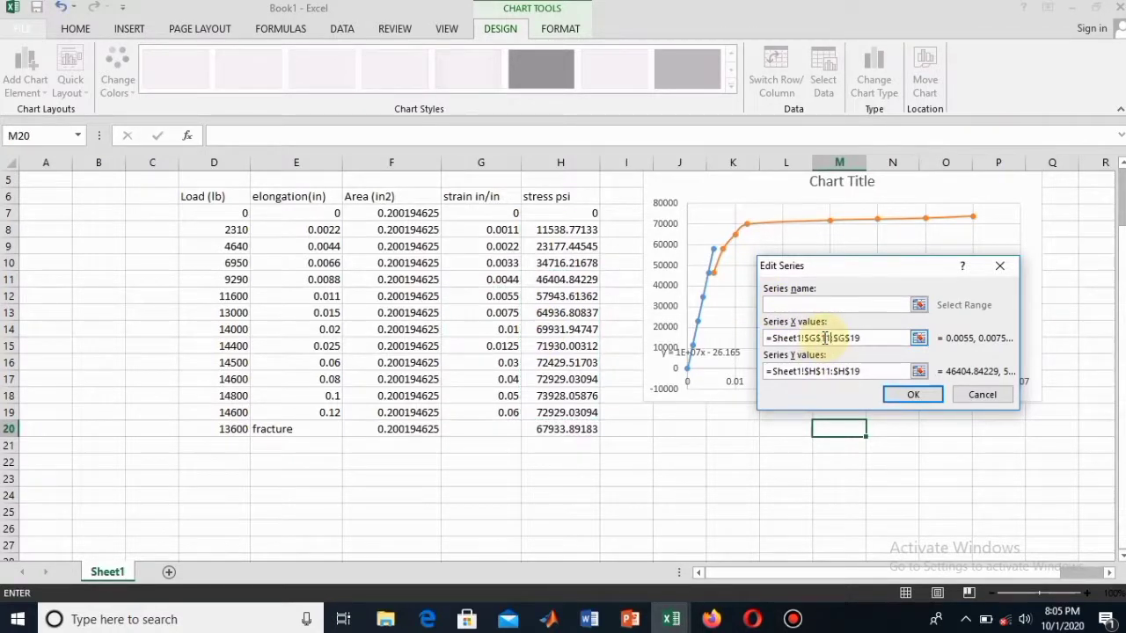
left_click(914, 394)
left_click(1024, 449)
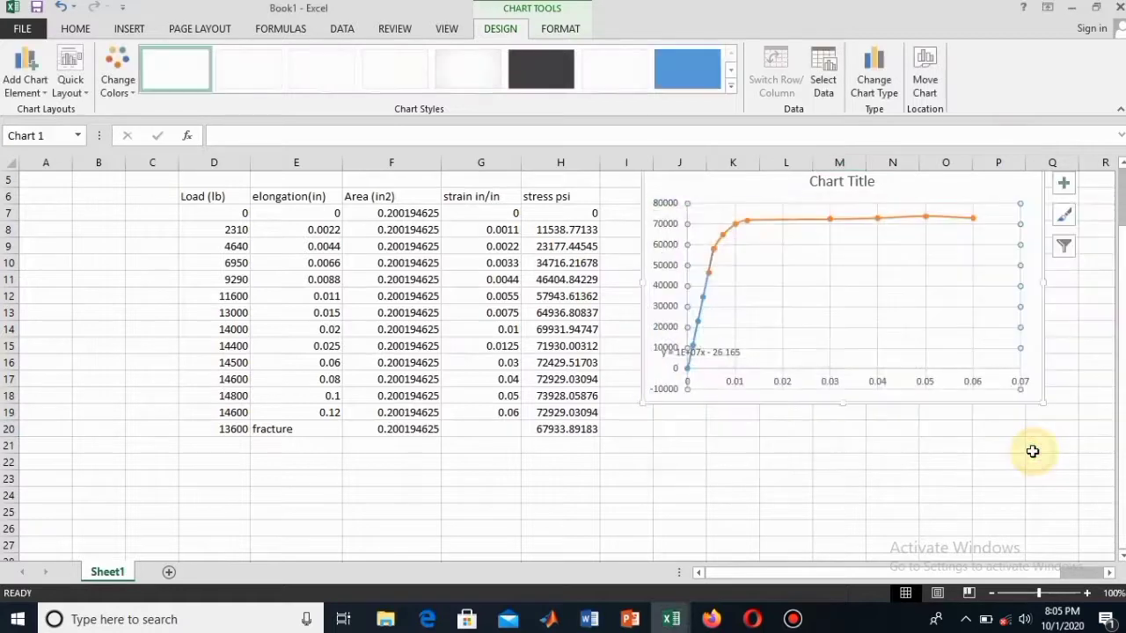
left_click(762, 460)
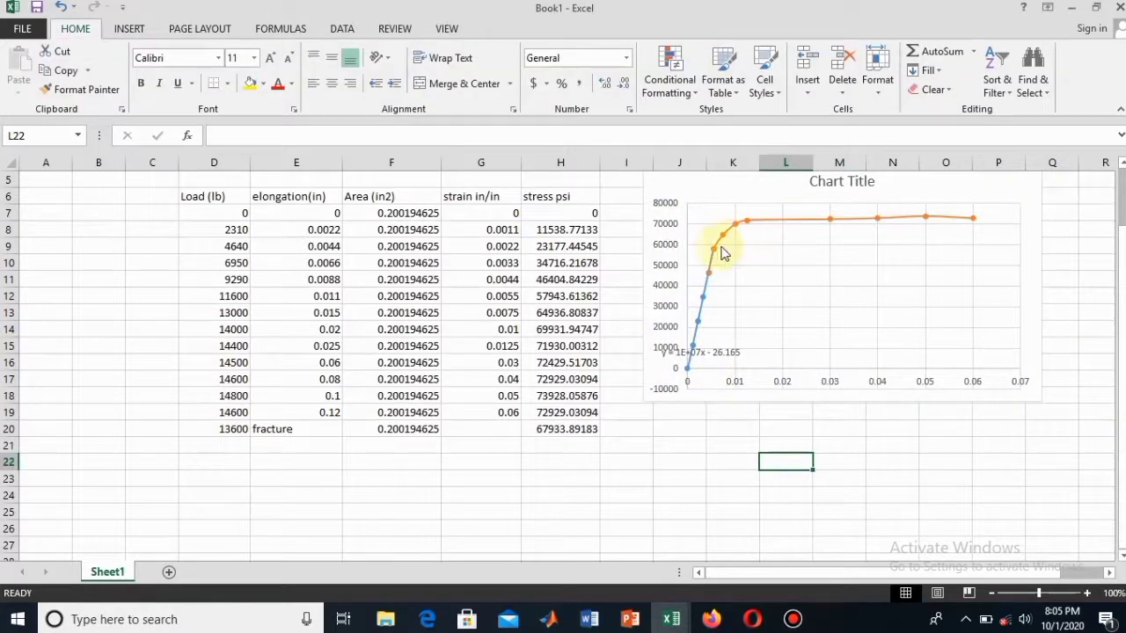
Move the trendline equation label up and right in the plot, then shift the chart right.
mouse_move(719, 247)
left_click_drag(729, 356, 814, 300)
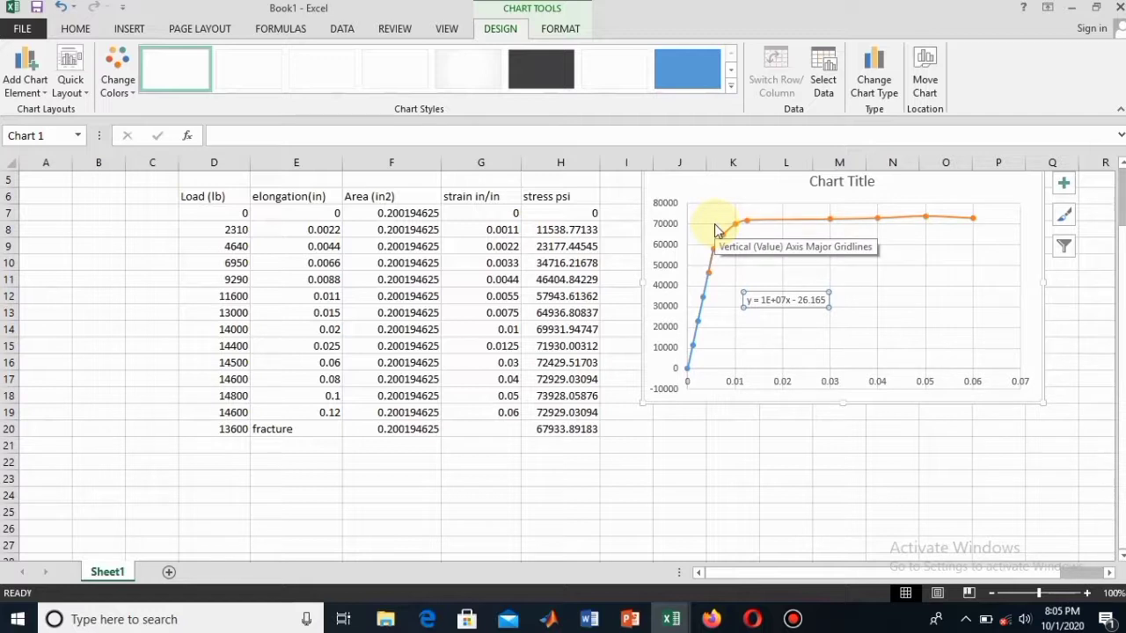
left_click(748, 464)
left_click(765, 300)
left_click_drag(767, 297, 887, 255)
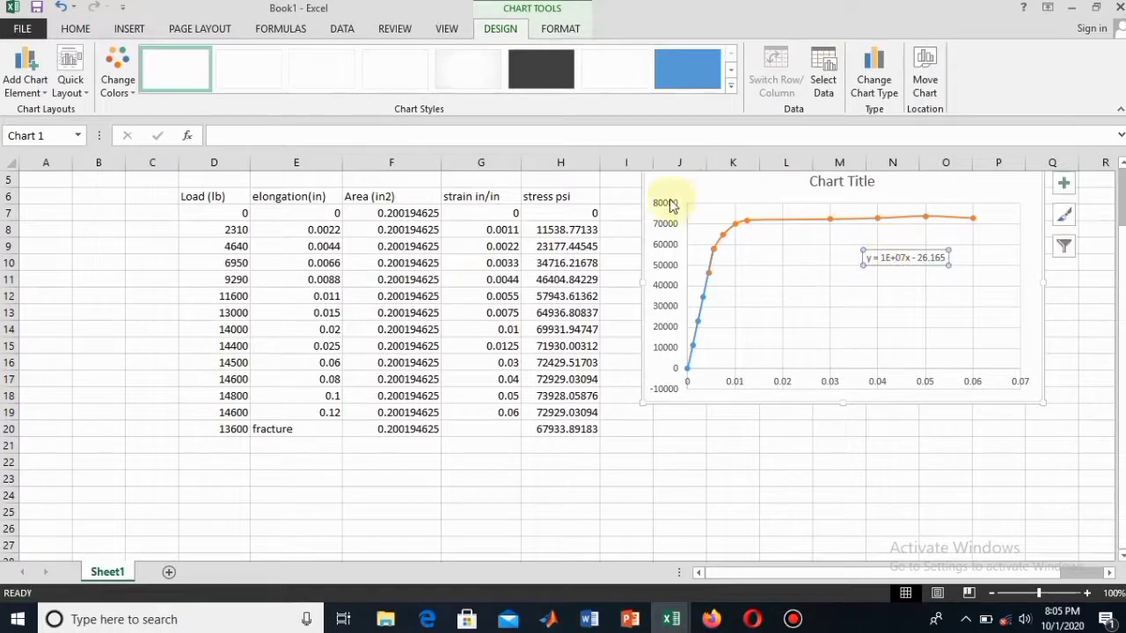
left_click_drag(679, 184, 765, 215)
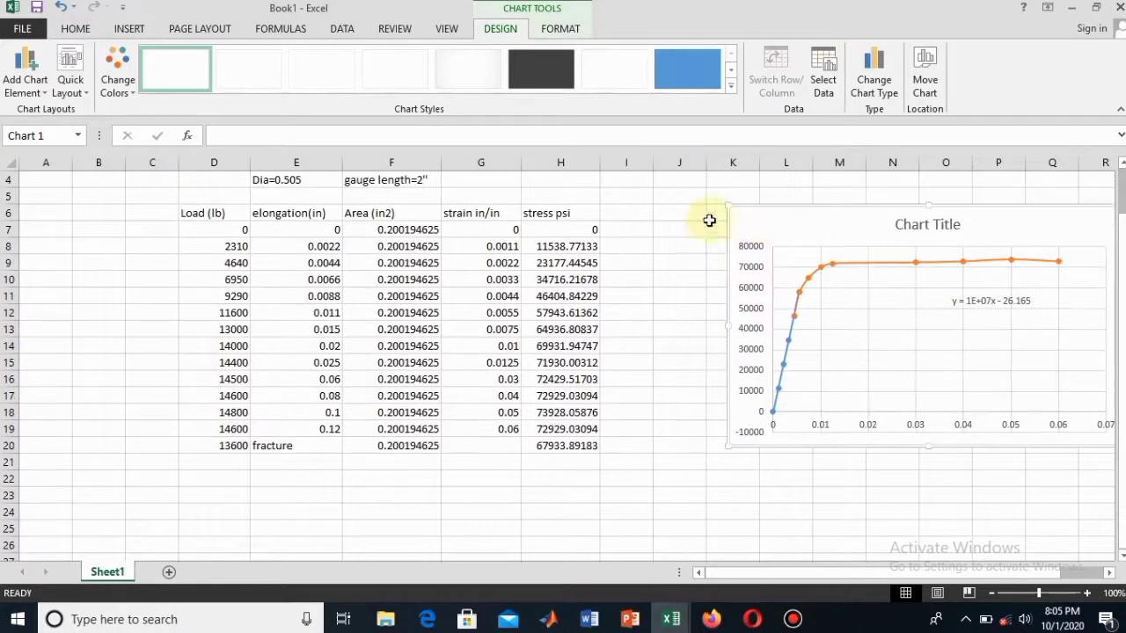
Add the headings '0.2% strain' in I6 and '0.2% stress' in J6.
left_click(627, 214)
type("0")
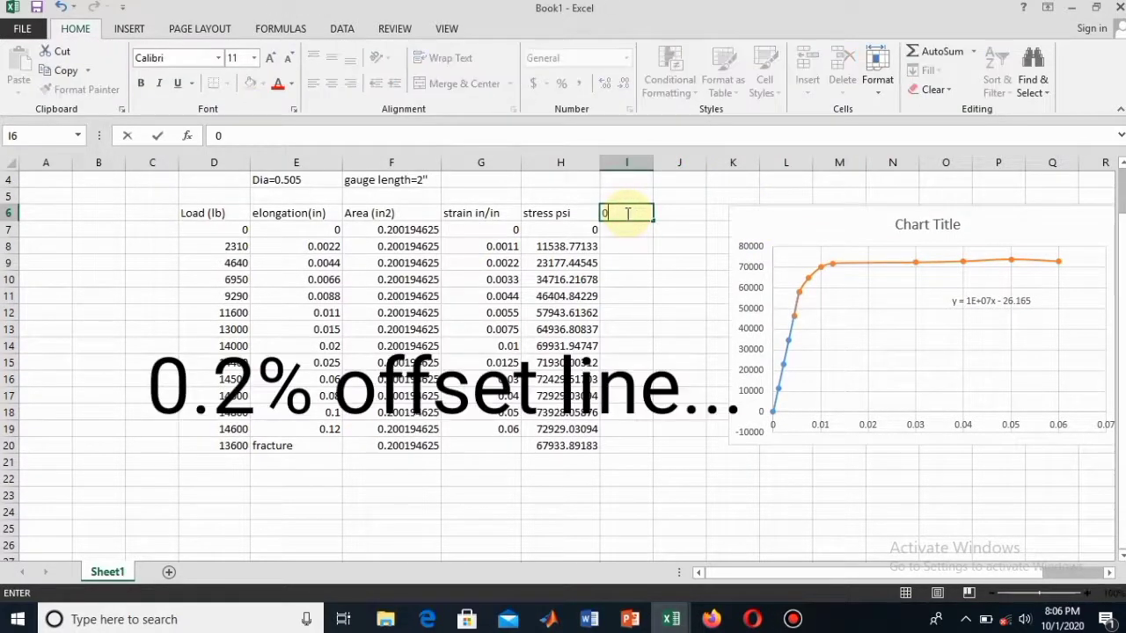
type(".2% strain")
left_click(694, 220)
type("0.2% s")
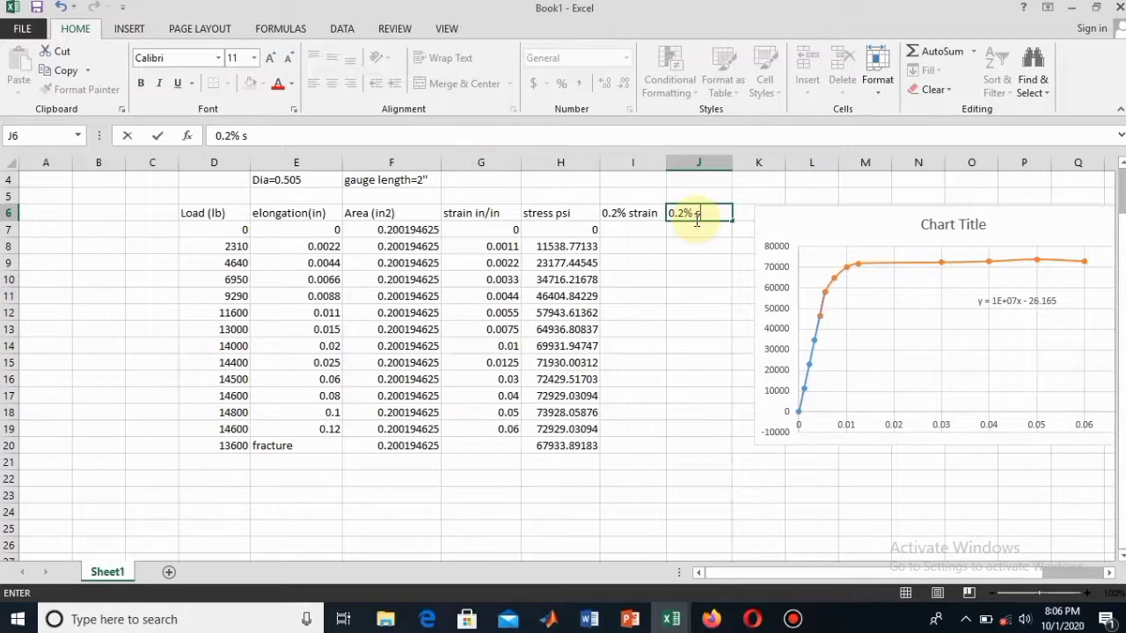
type("tress")
Enter =G7+0.2% in I7 and fill it down to I12.
left_click(622, 232)
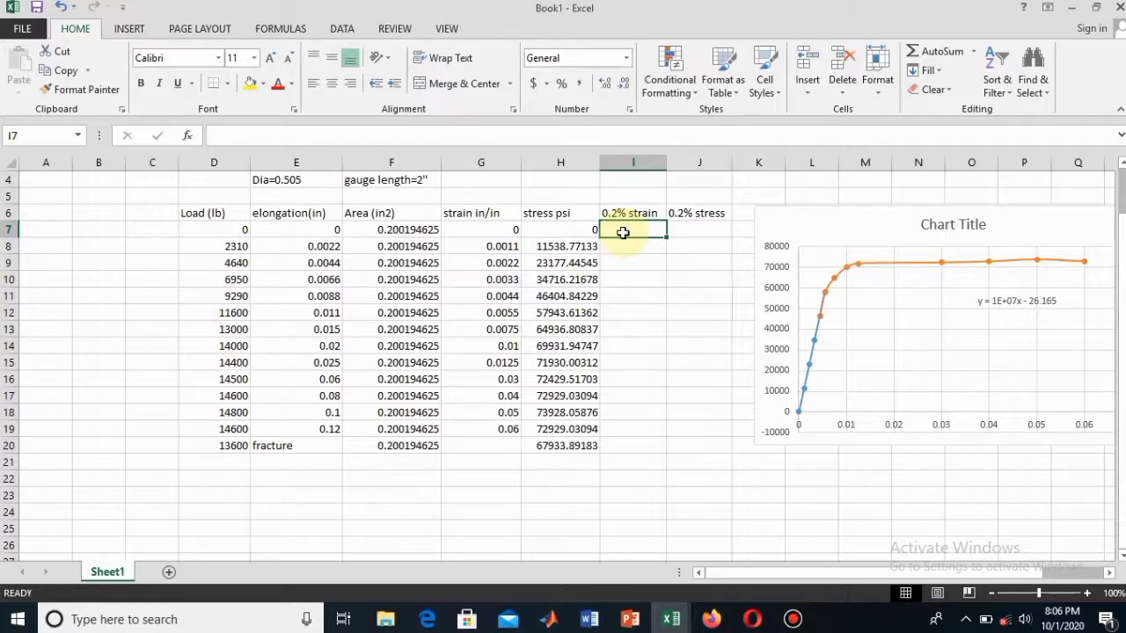
type("=")
left_click(494, 230)
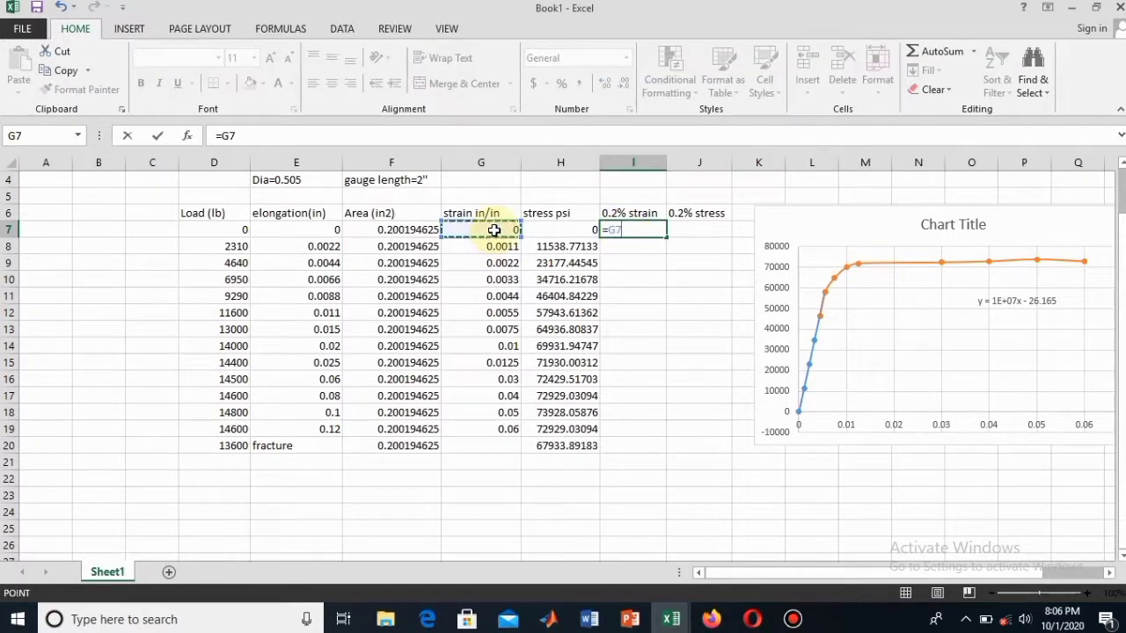
type("+0.2%")
key("Return")
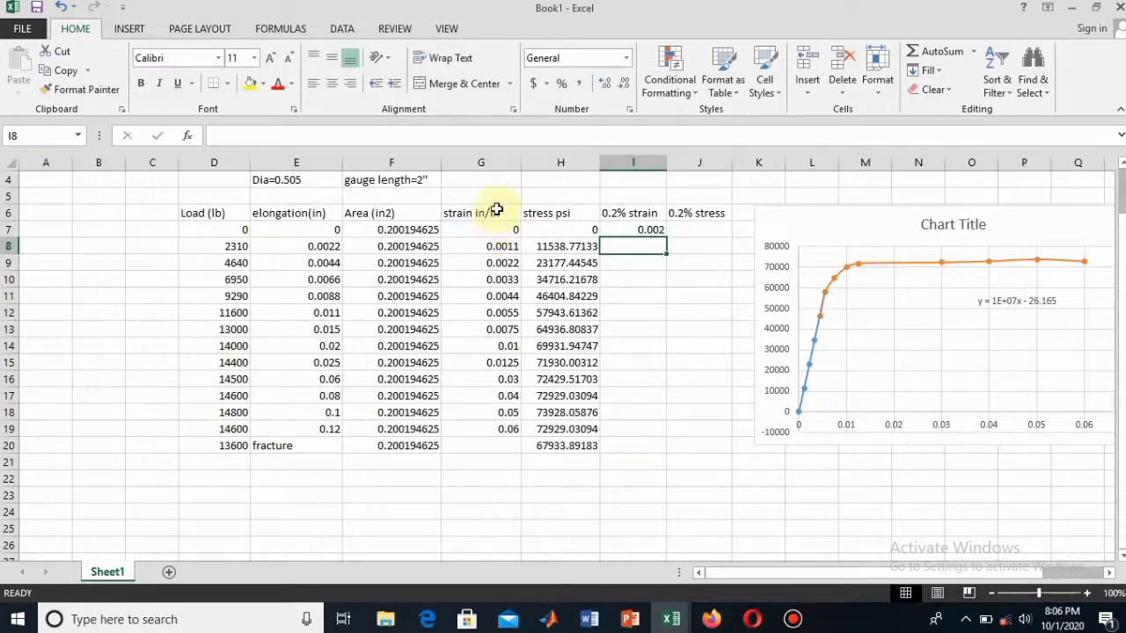
left_click(648, 230)
left_click_drag(666, 238, 656, 315)
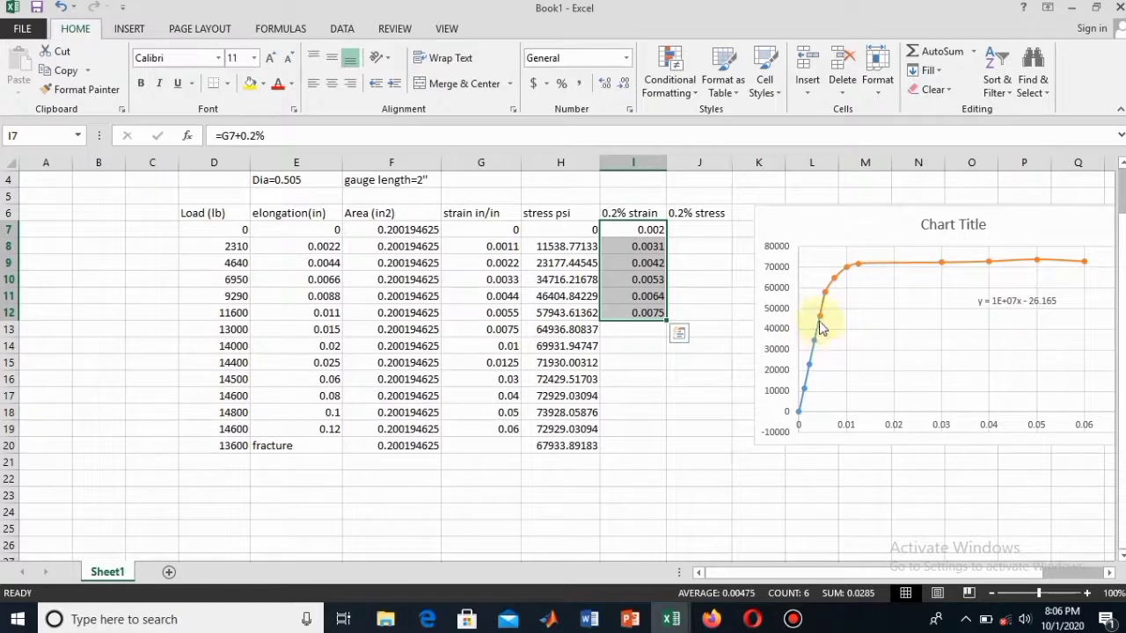
mouse_move(840, 279)
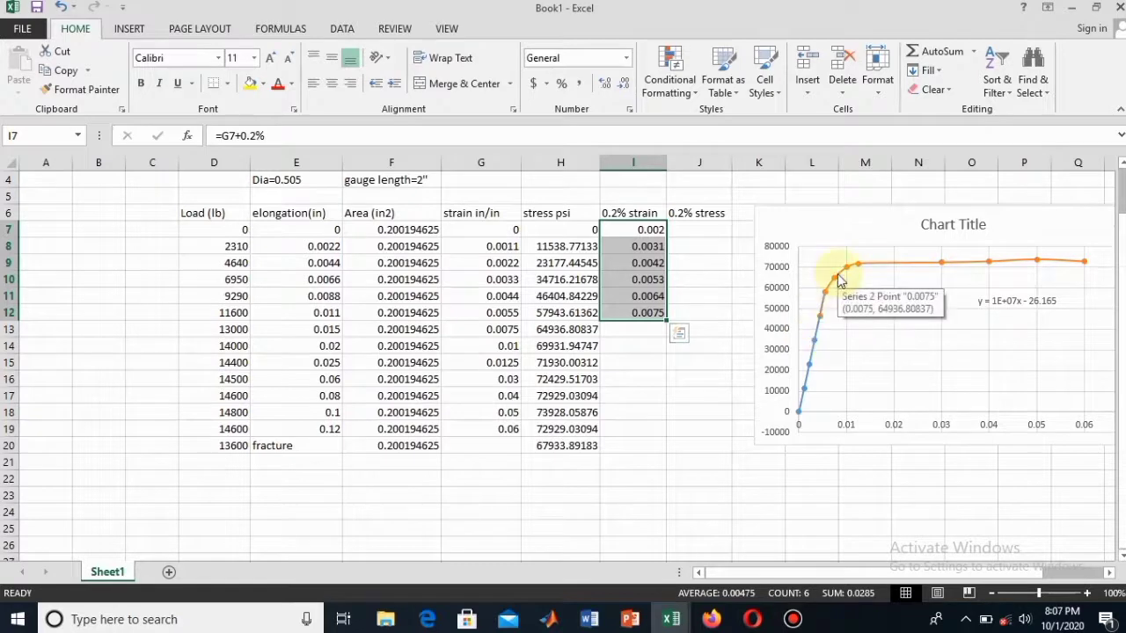
left_click(709, 463)
Enter =10^7*G7 in J7 and fill it down the 0.2% stress column to J20.
left_click(694, 232)
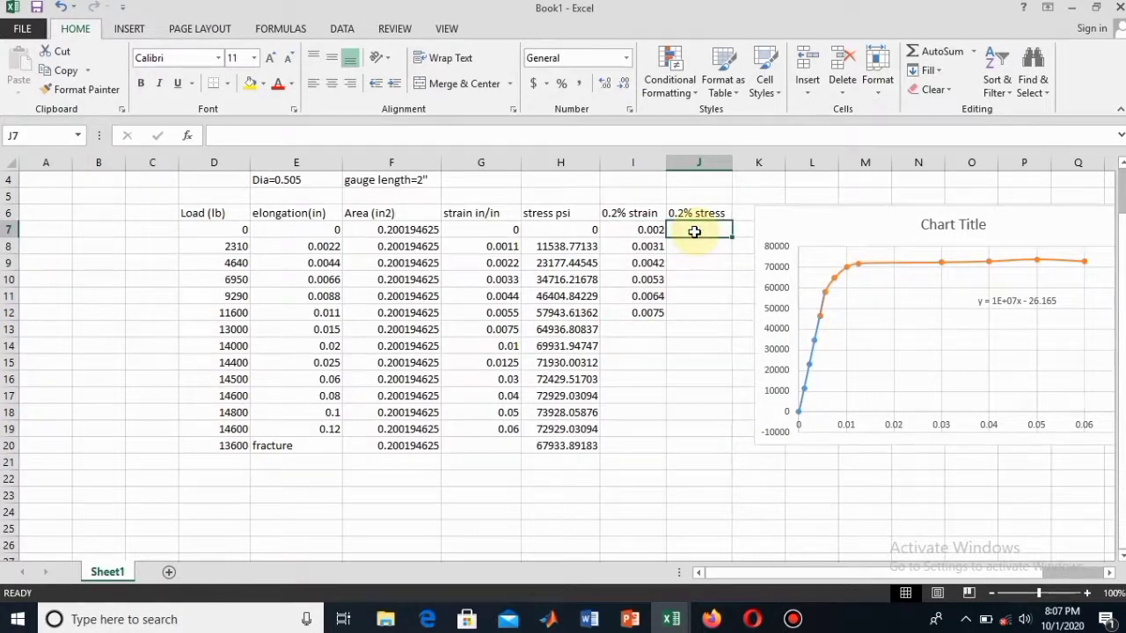
type("=")
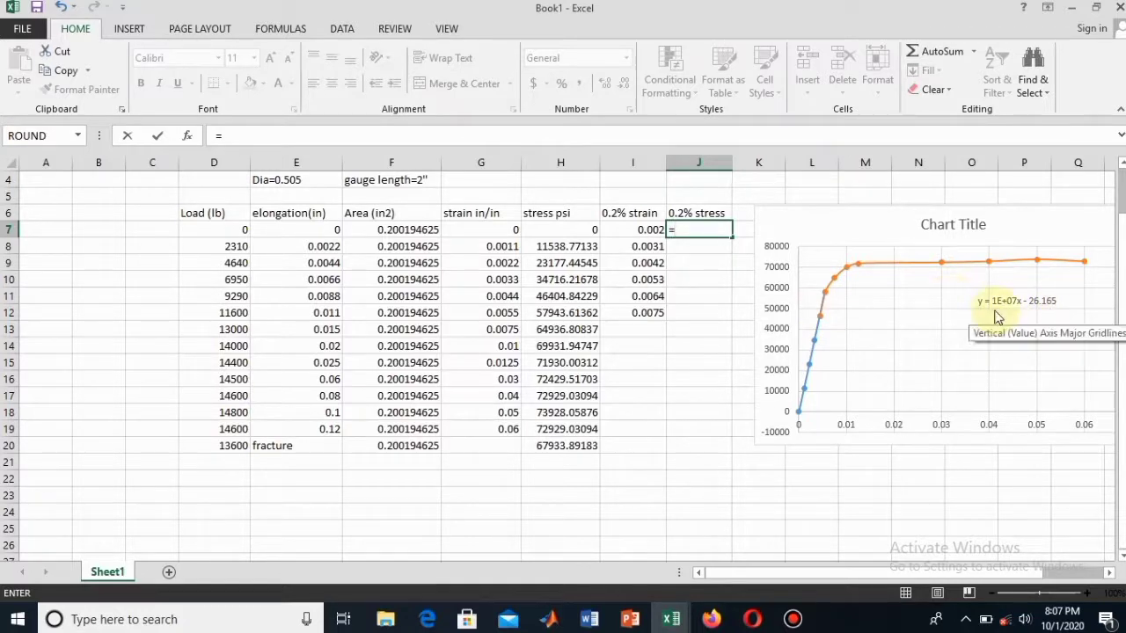
type("10^7*")
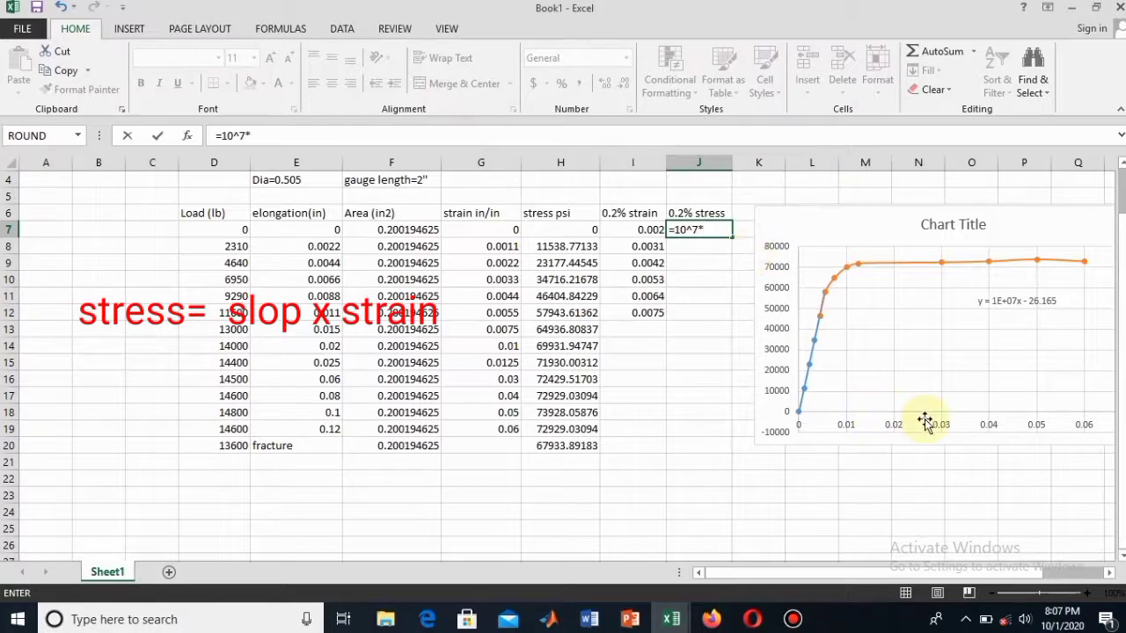
left_click(491, 234)
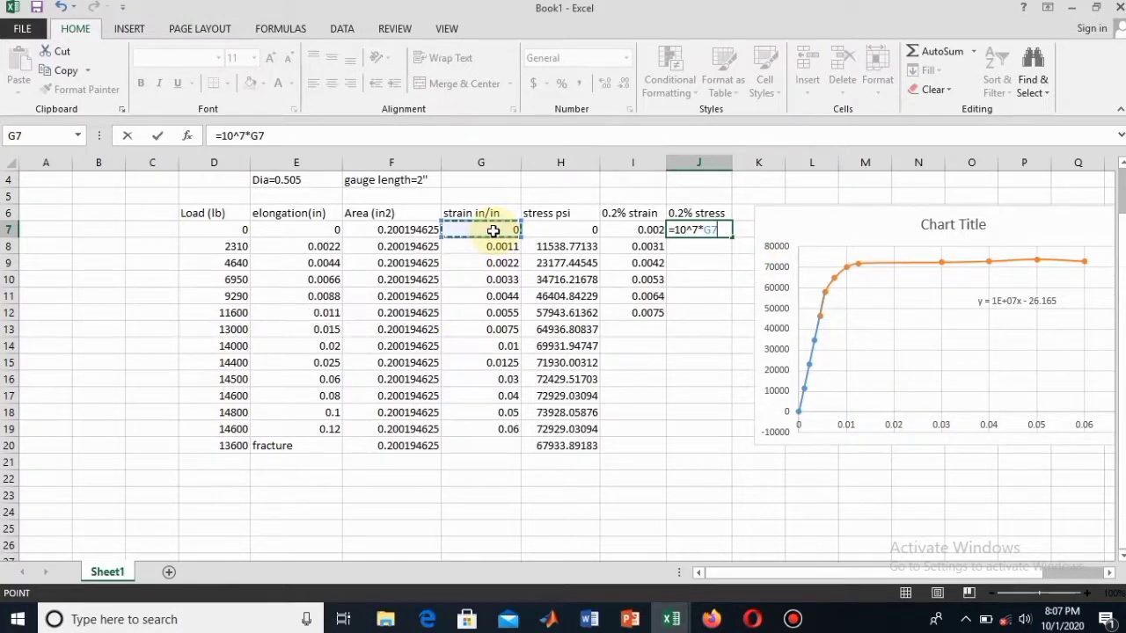
key("Return")
left_click(727, 230)
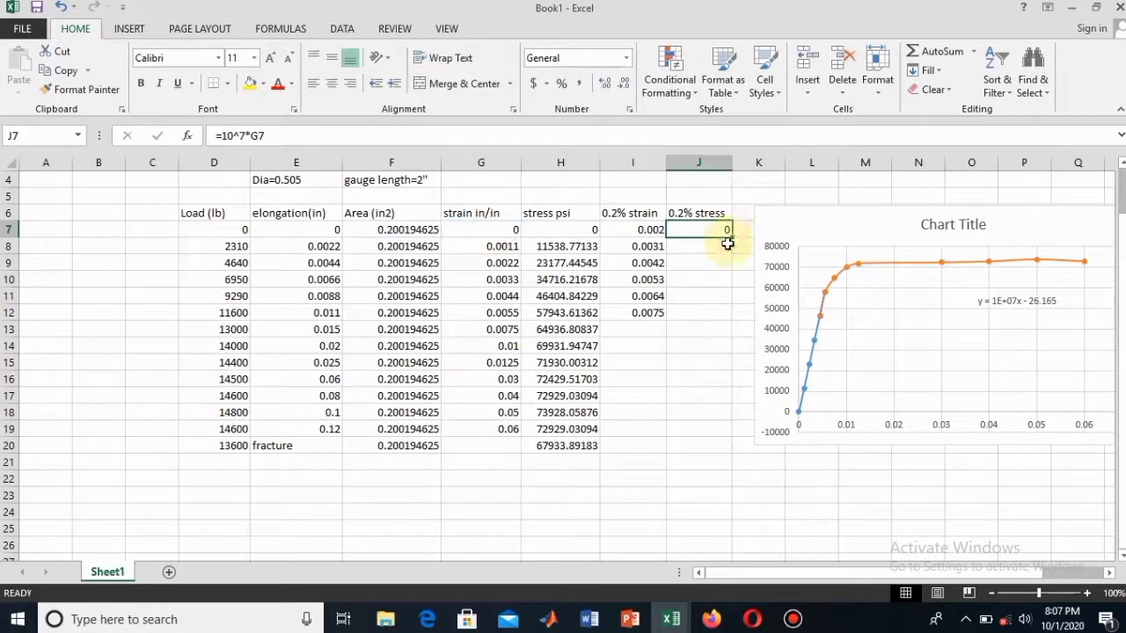
double_click(733, 238)
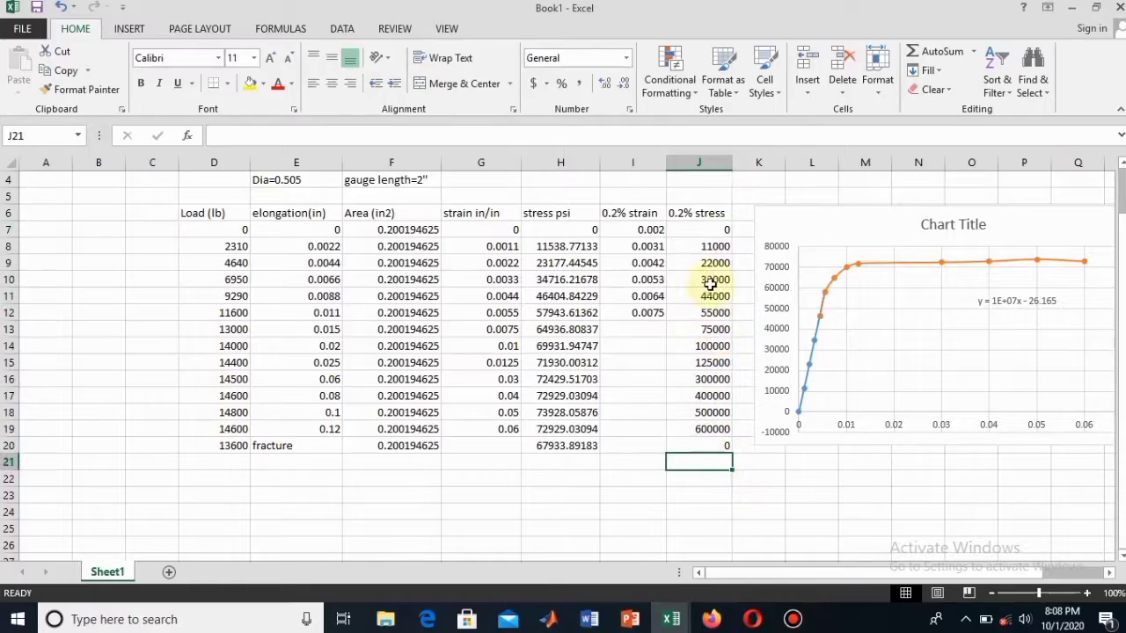
Add a chart series named '0.2% offset' with X values I7:I12 and Y values J7:J12.
right_click(913, 322)
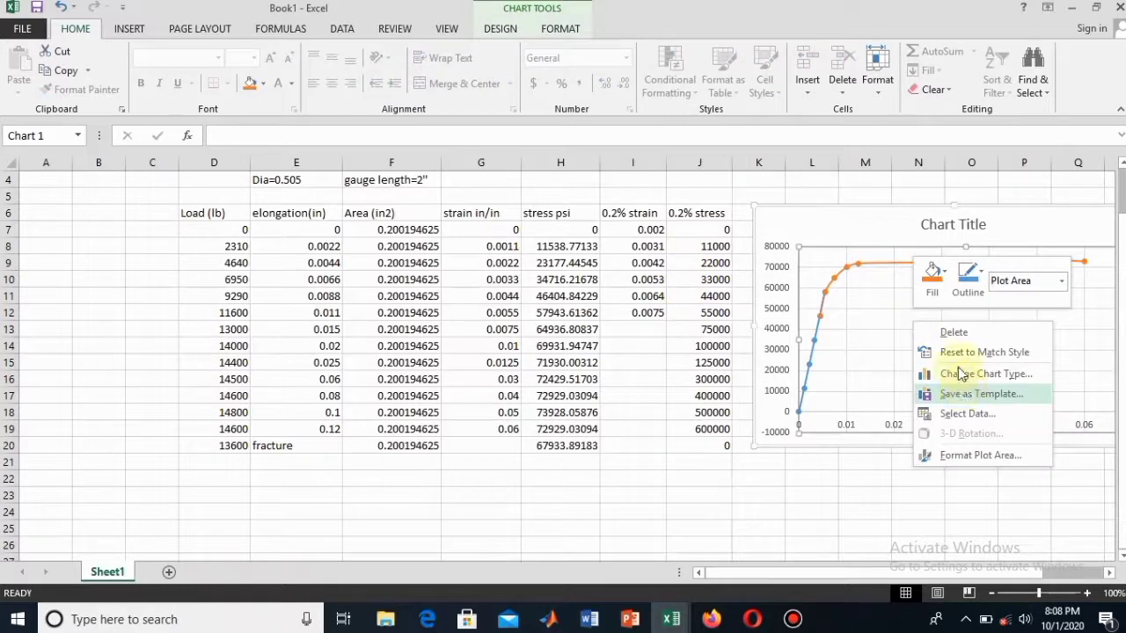
left_click(965, 415)
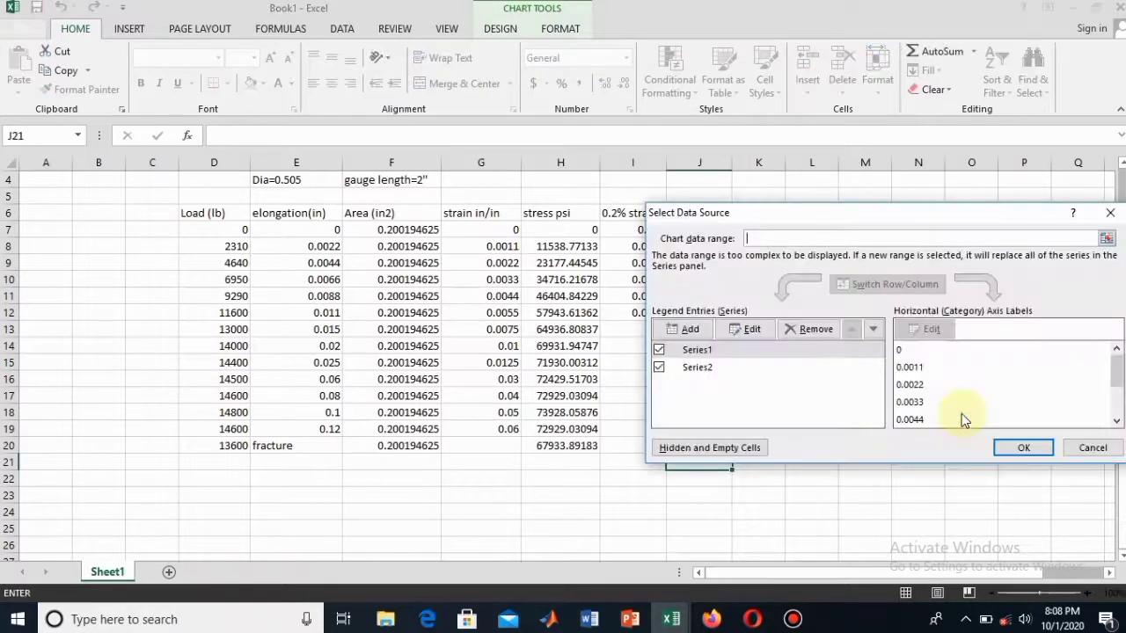
left_click(696, 335)
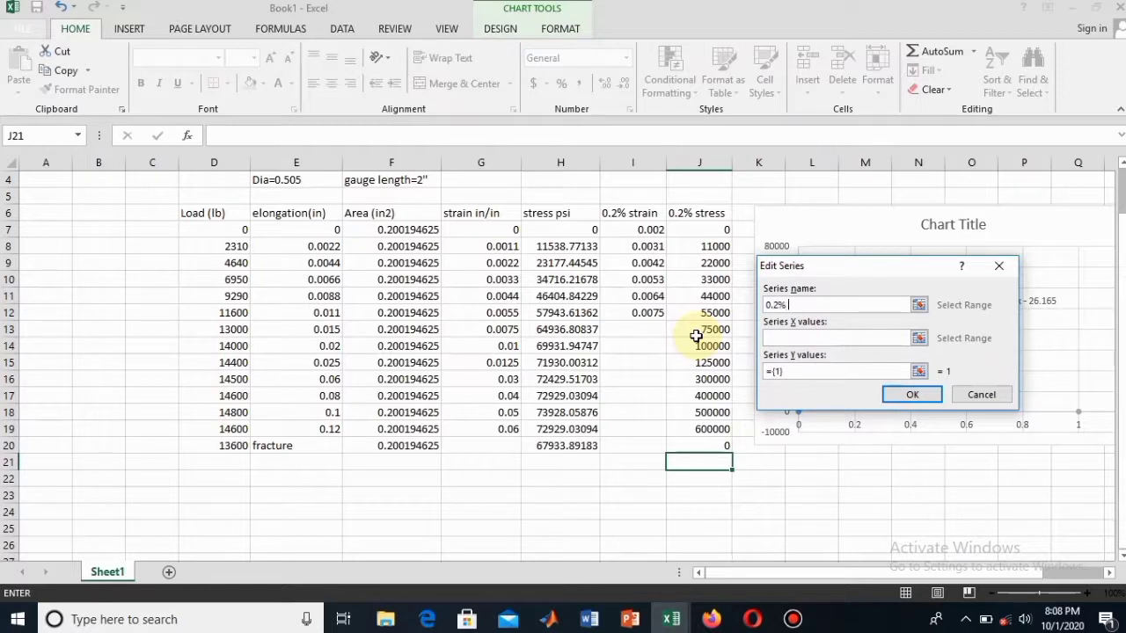
left_click(796, 339)
left_click_drag(649, 229, 655, 313)
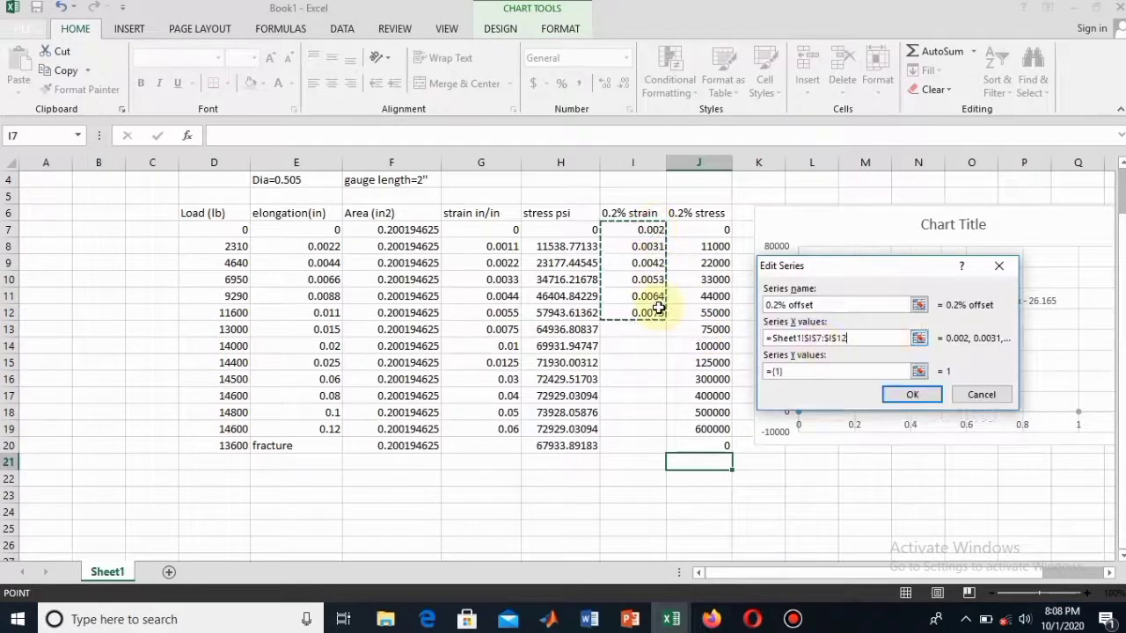
left_click(810, 370)
left_click_drag(703, 230, 717, 312)
left_click(910, 407)
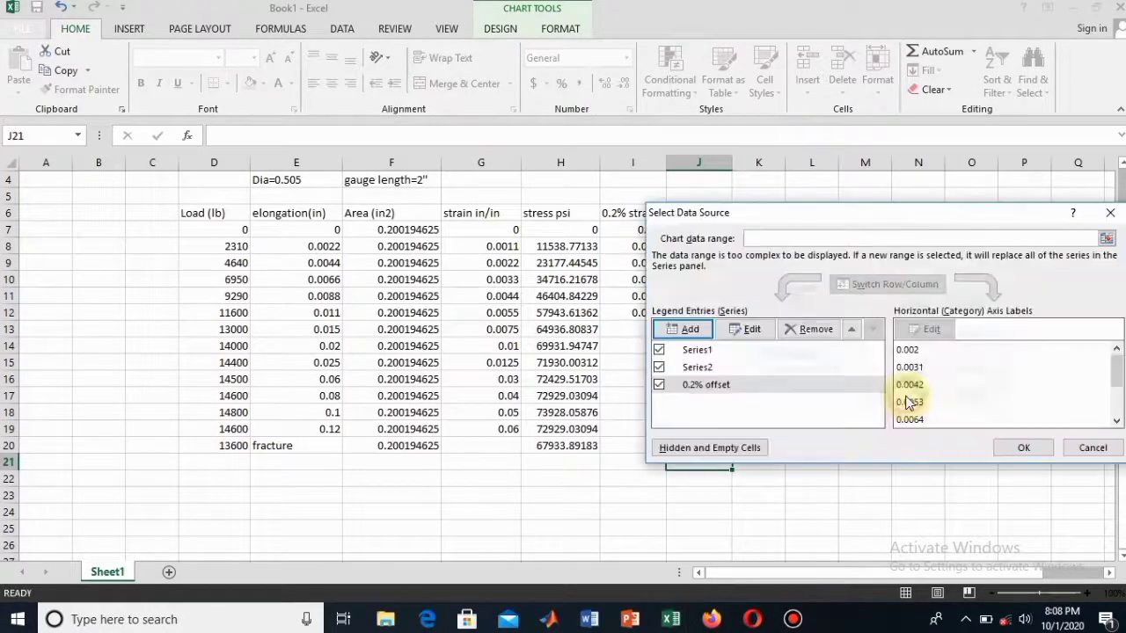
left_click(1022, 445)
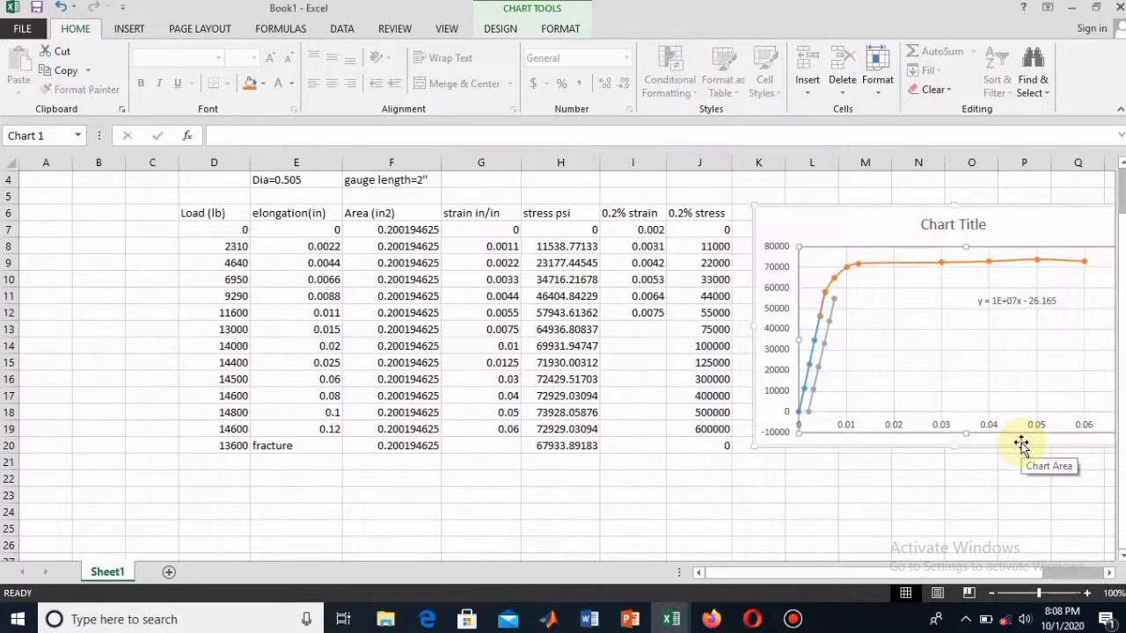
left_click(659, 311)
Fill the 0.2% strain formula down to I14 and extend the offset series range to row 13.
left_click_drag(666, 321, 652, 354)
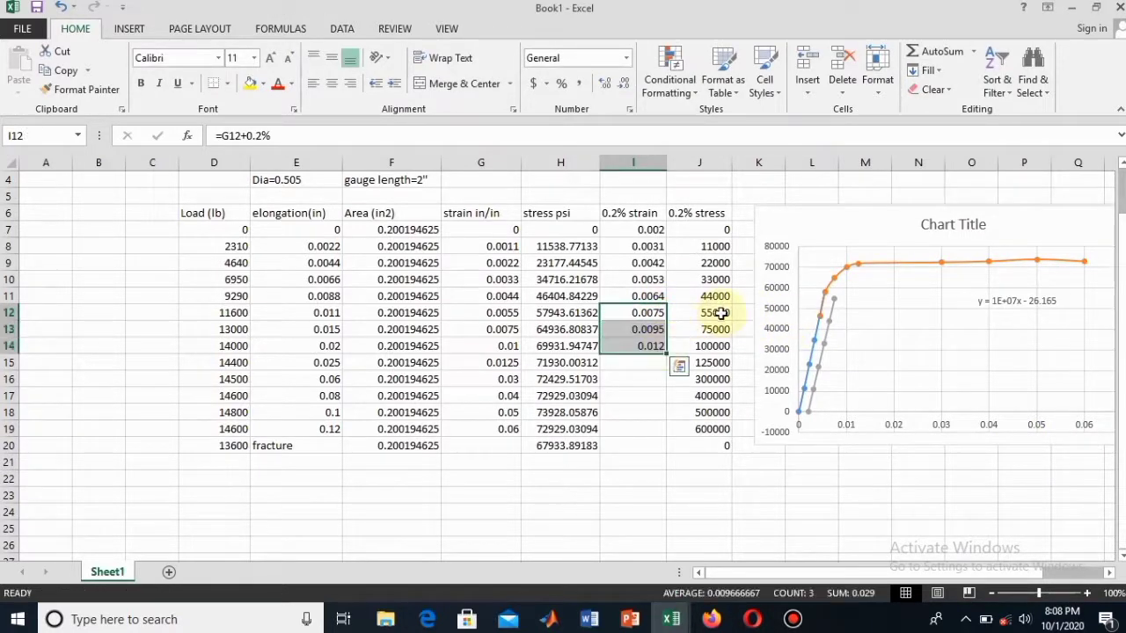
left_click(829, 325)
mouse_move(666, 320)
left_mouse_down()
mouse_move(649, 344)
mouse_move(665, 340)
left_mouse_up()
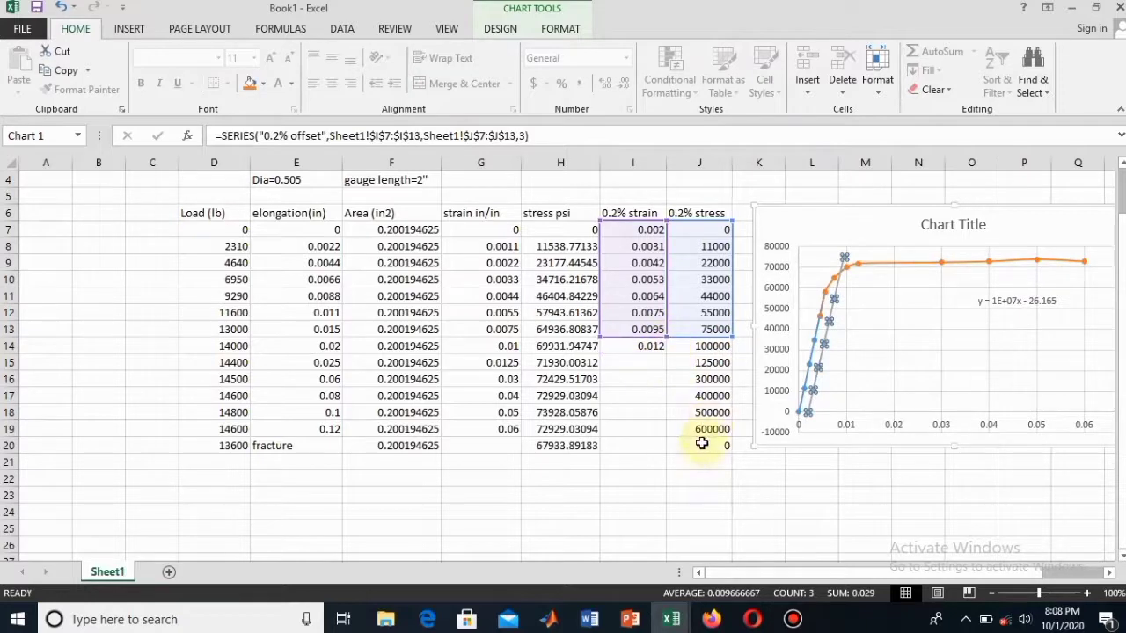
left_click(669, 413)
Delete the leftover values in I14, J14:J19 and J20 so the offset column ends at 75000.
left_click(661, 347)
key("Delete")
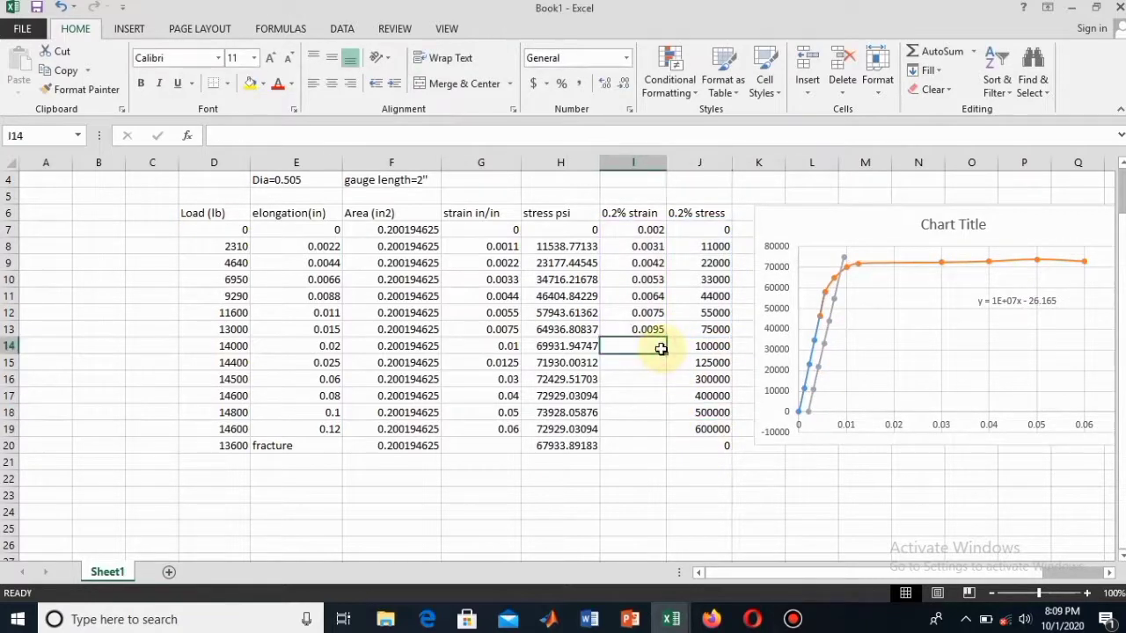
left_click_drag(704, 347, 712, 433)
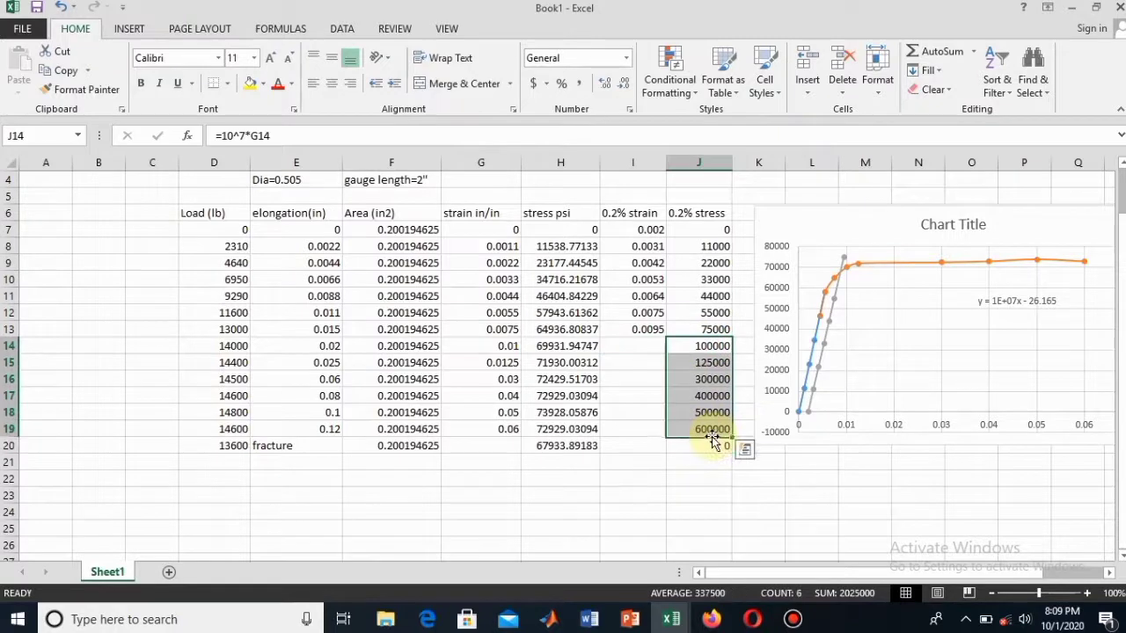
key("Delete")
left_click(809, 475)
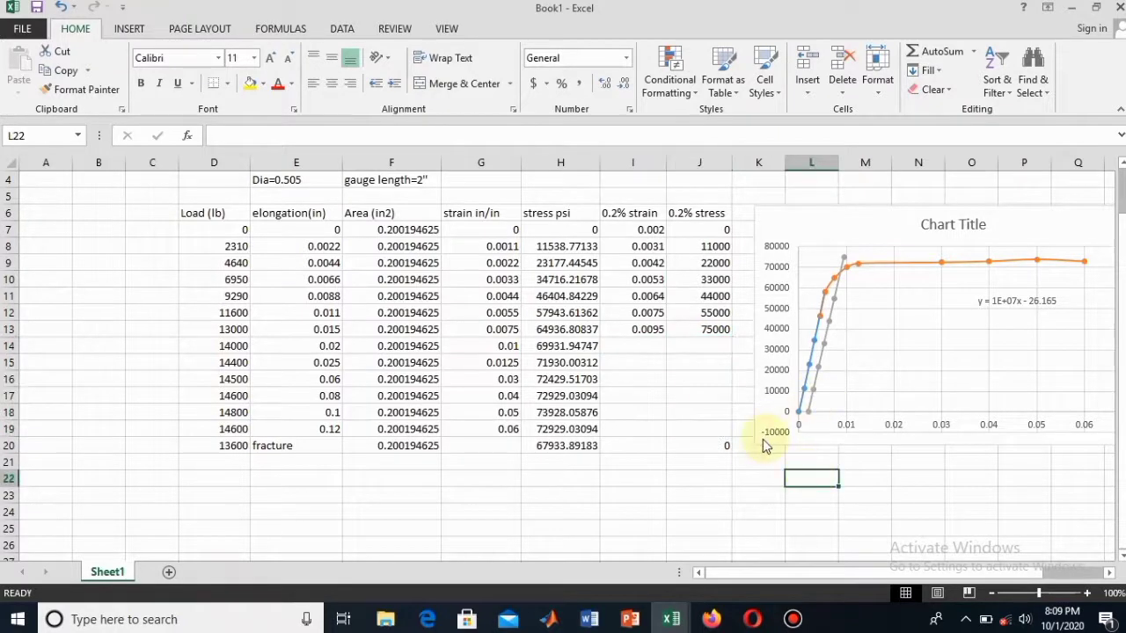
left_click(720, 446)
key("Delete")
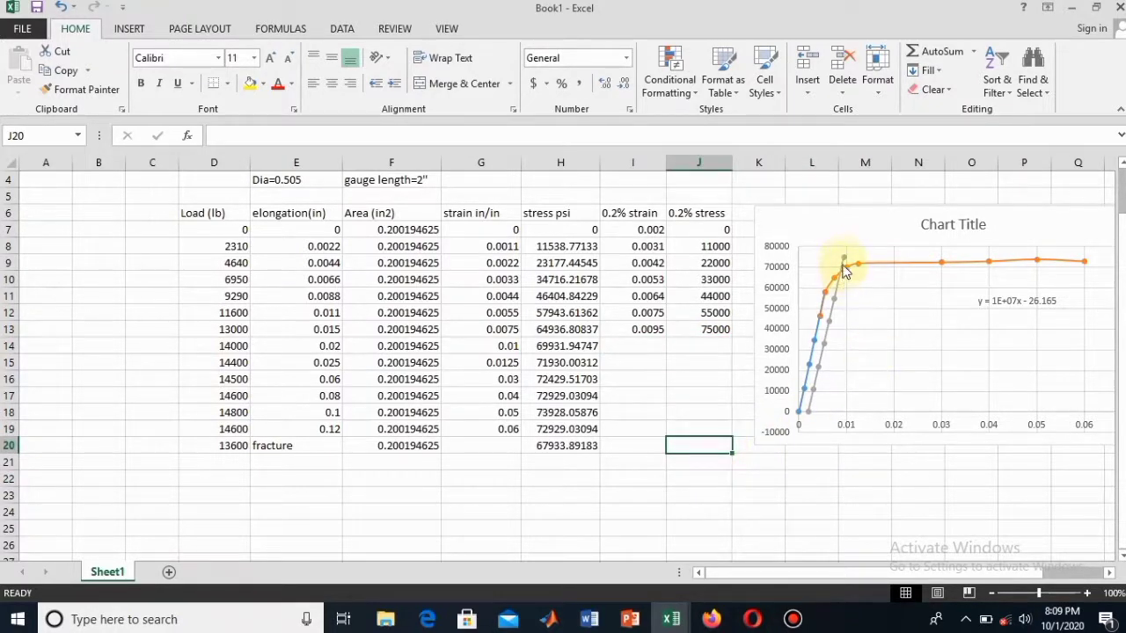
mouse_move(842, 265)
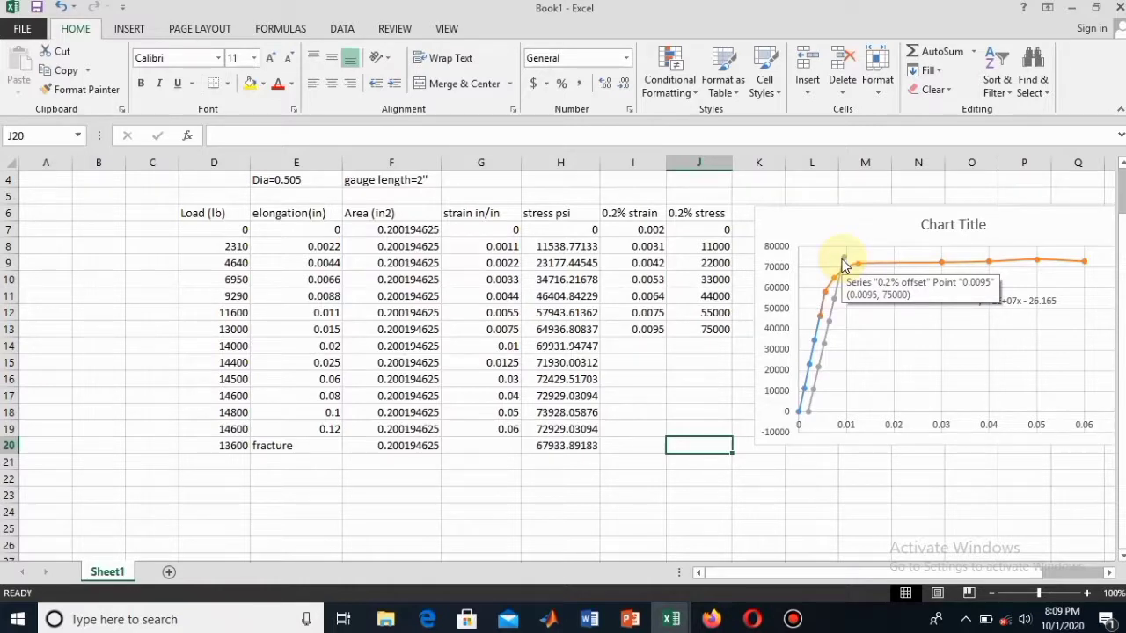
left_click(486, 474)
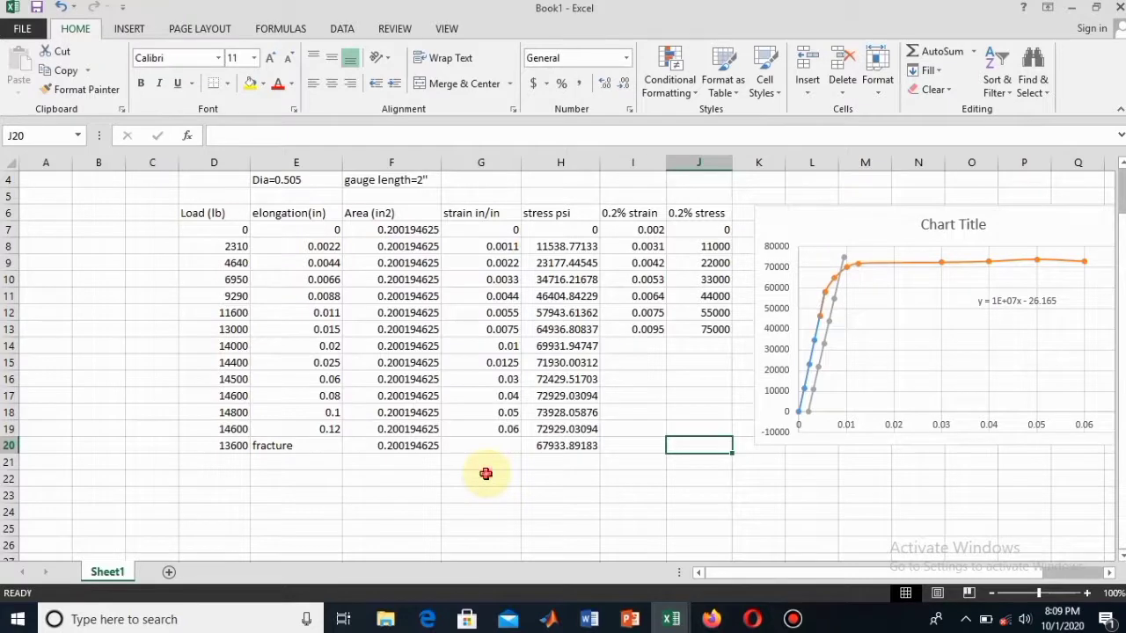
Type the labels proportional limit, yield strength, ultimate strength and rupture strength into G22:G25.
type("proportional limit")
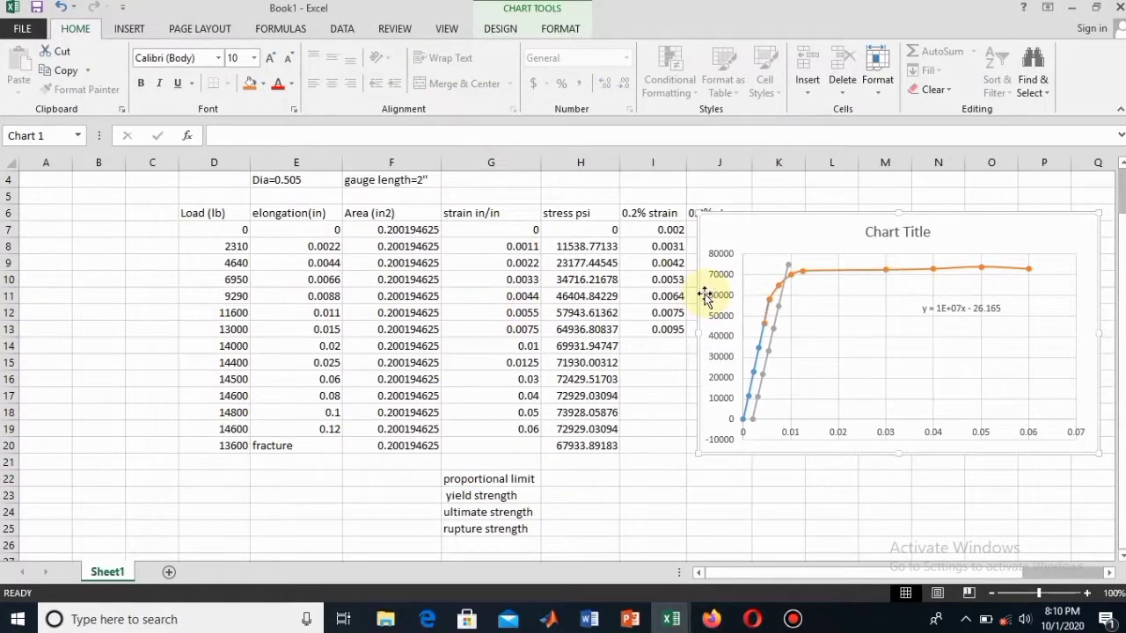
Change the H7 stress formula to divide by (F7*1000) and fill it down to H20.
left_click(589, 228)
double_click(591, 229)
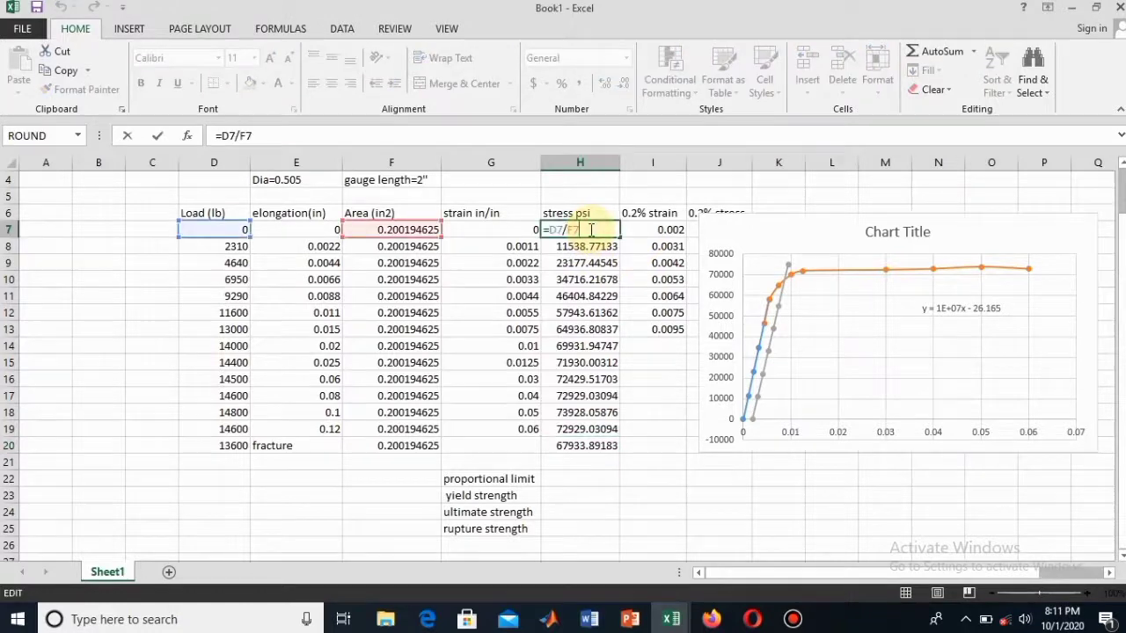
left_click(568, 230)
type("(F7")
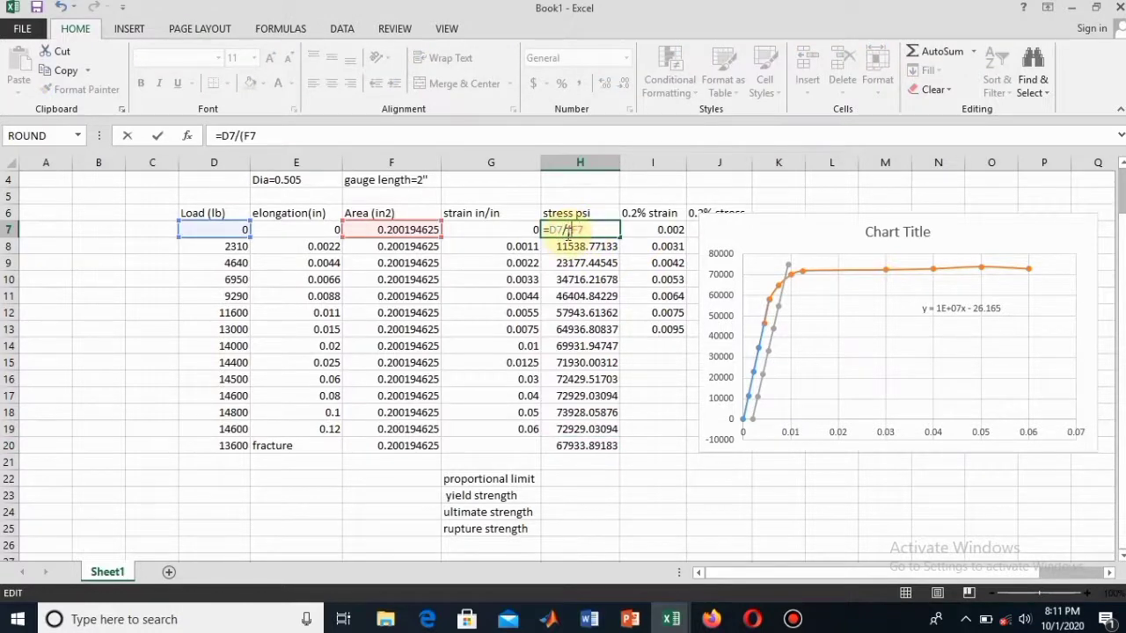
type("*1000")
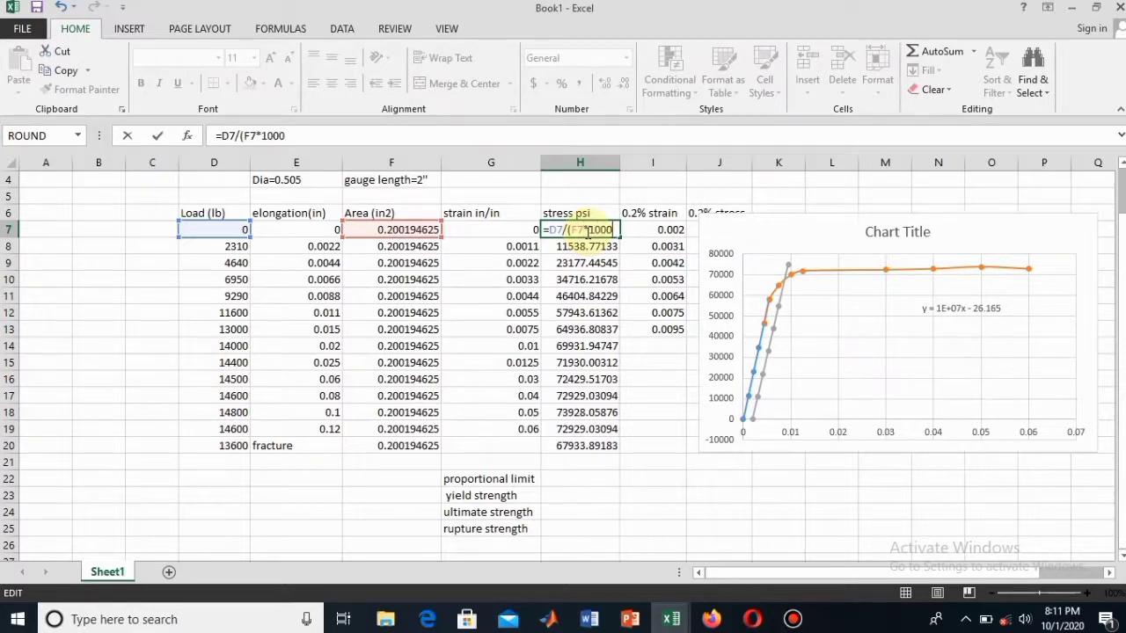
type(")")
key("Return")
left_click(586, 230)
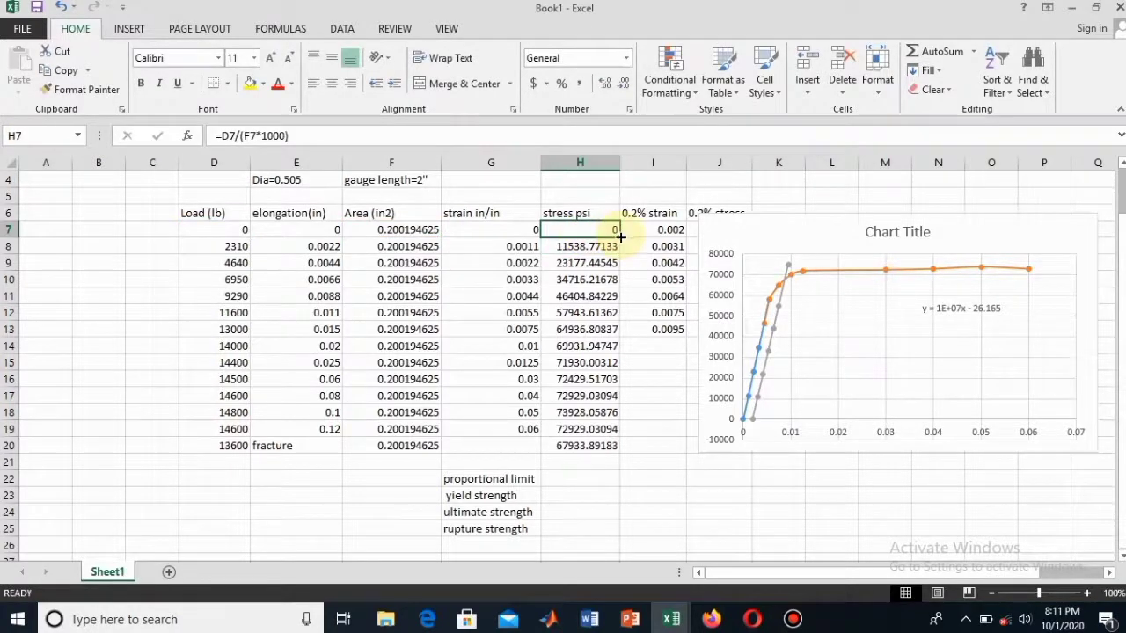
double_click(619, 238)
left_click(659, 527)
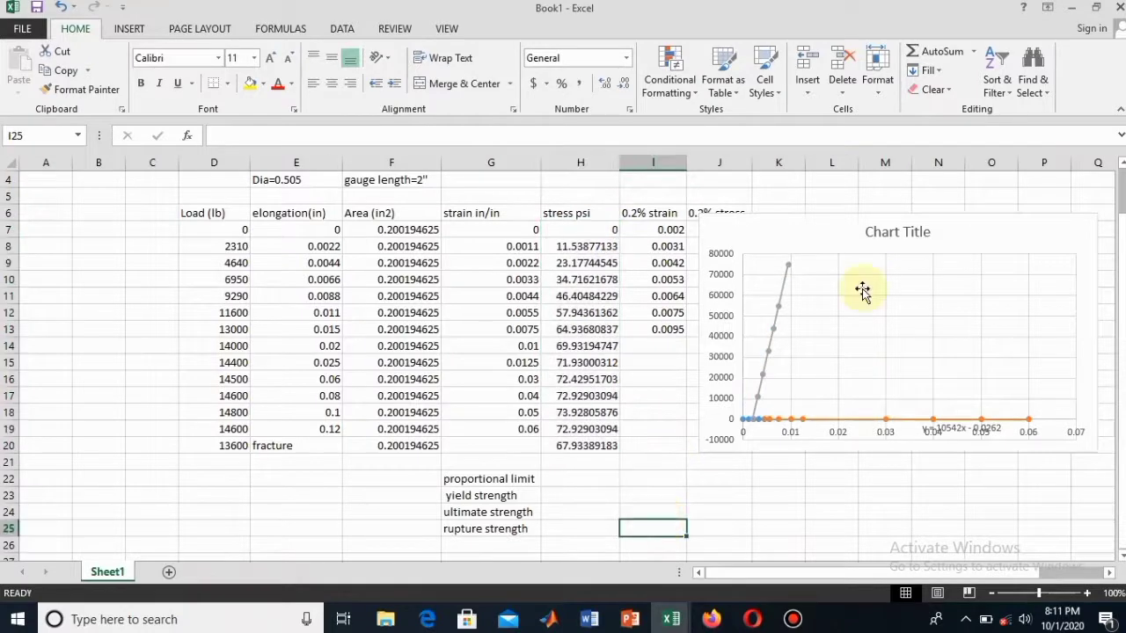
Move the chart aside and make J7 =10^7*G7/1000, filling it down to J13.
left_click_drag(823, 233, 888, 322)
left_click(731, 227)
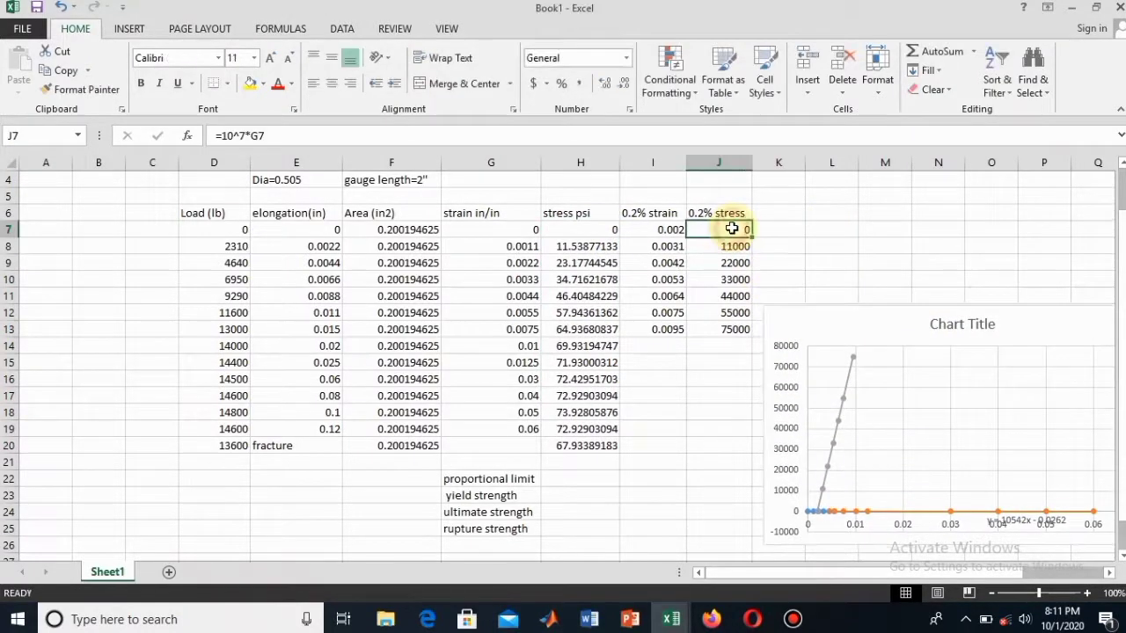
double_click(731, 228)
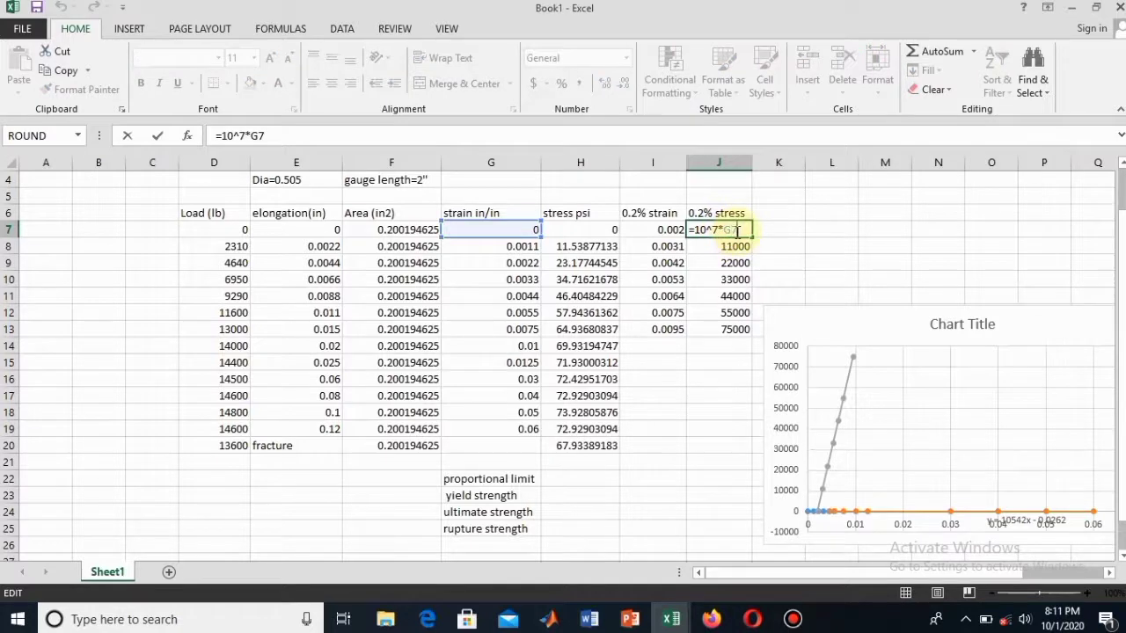
type("/100")
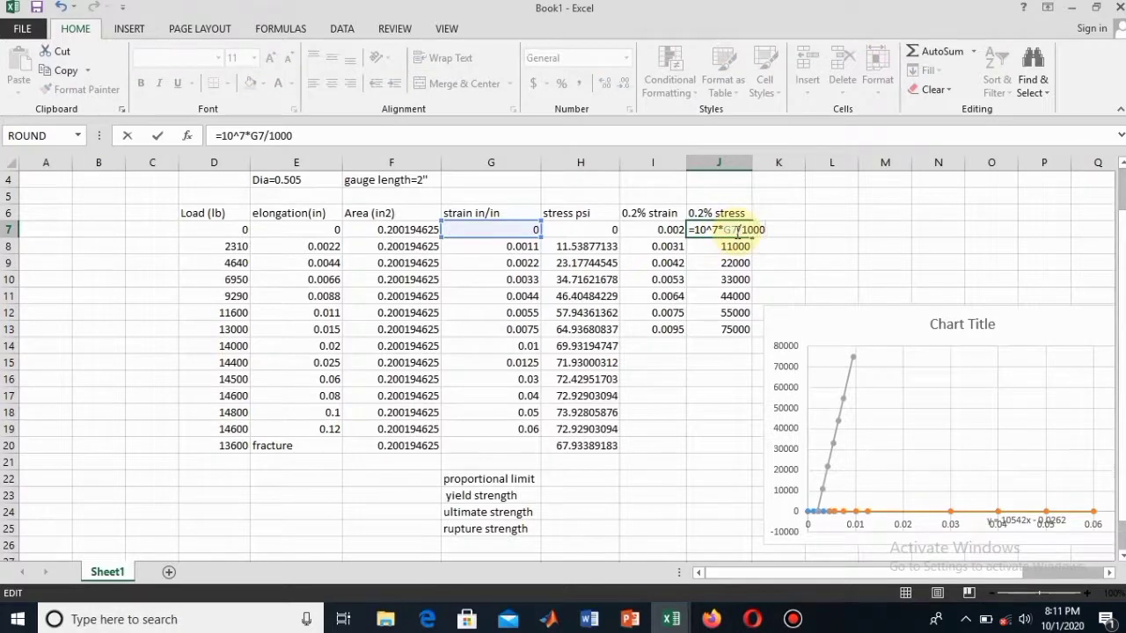
type("0")
key("Return")
left_click(737, 232)
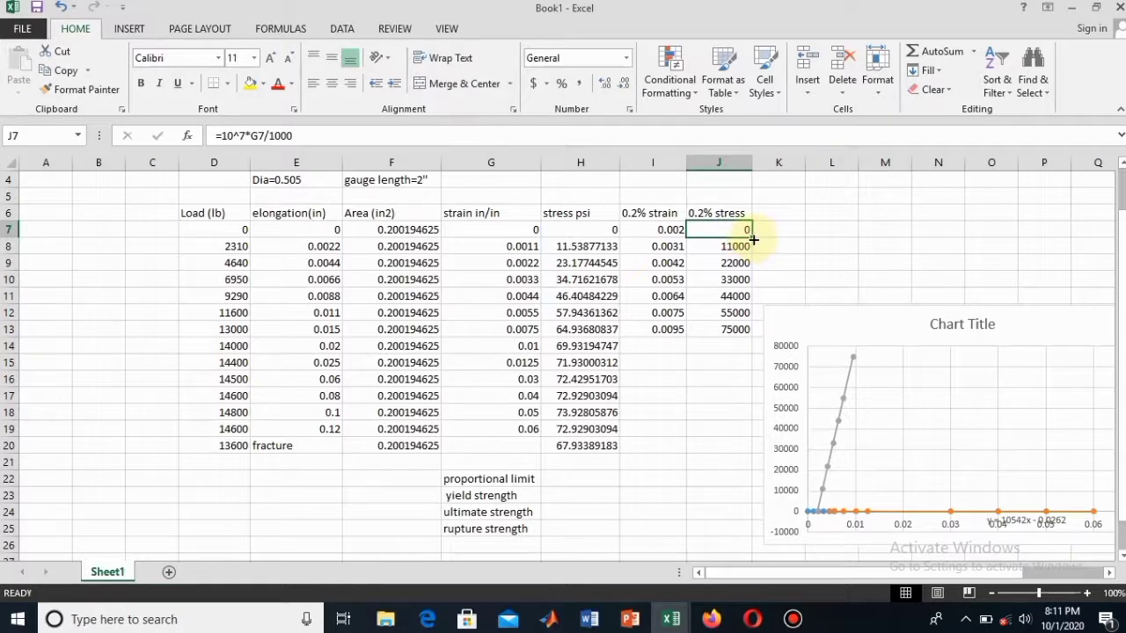
double_click(752, 237)
left_click(834, 214)
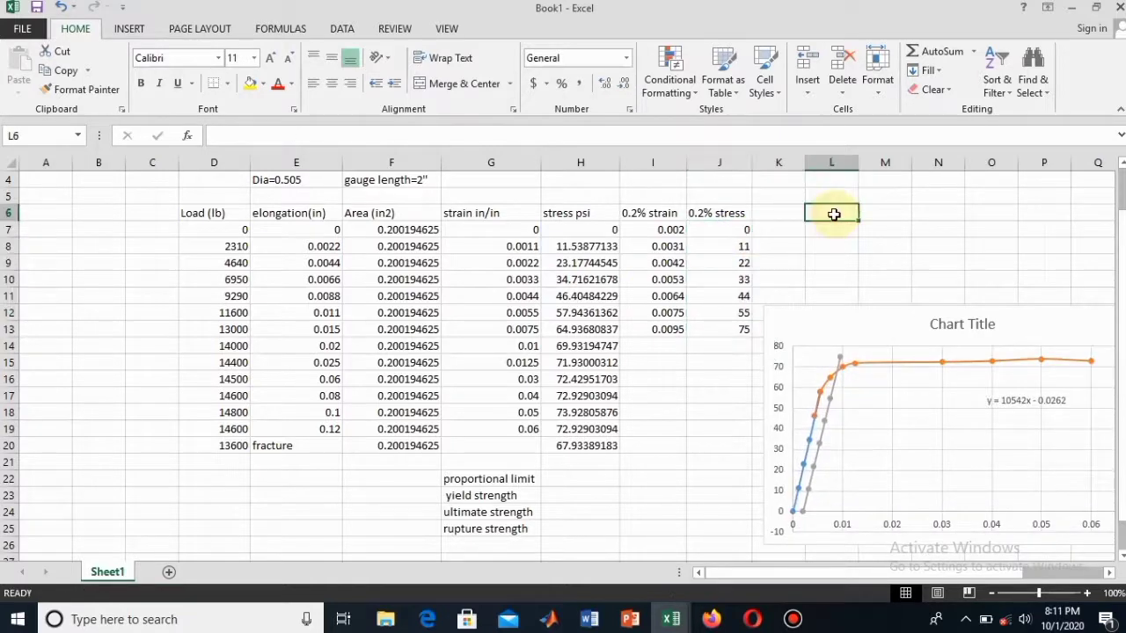
Change the stress column header's unit from psi to ksi.
double_click(584, 213)
key("BackSpace")
type("k")
left_click(690, 419)
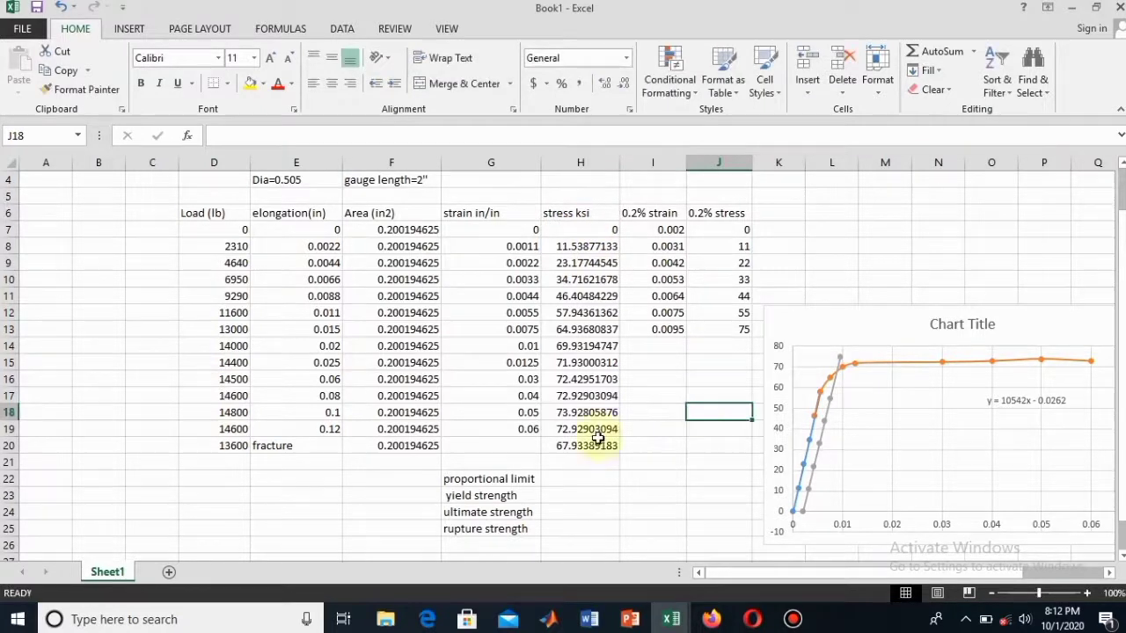
Enter 57.94 ksi as the proportional limit in H22.
left_click(560, 477)
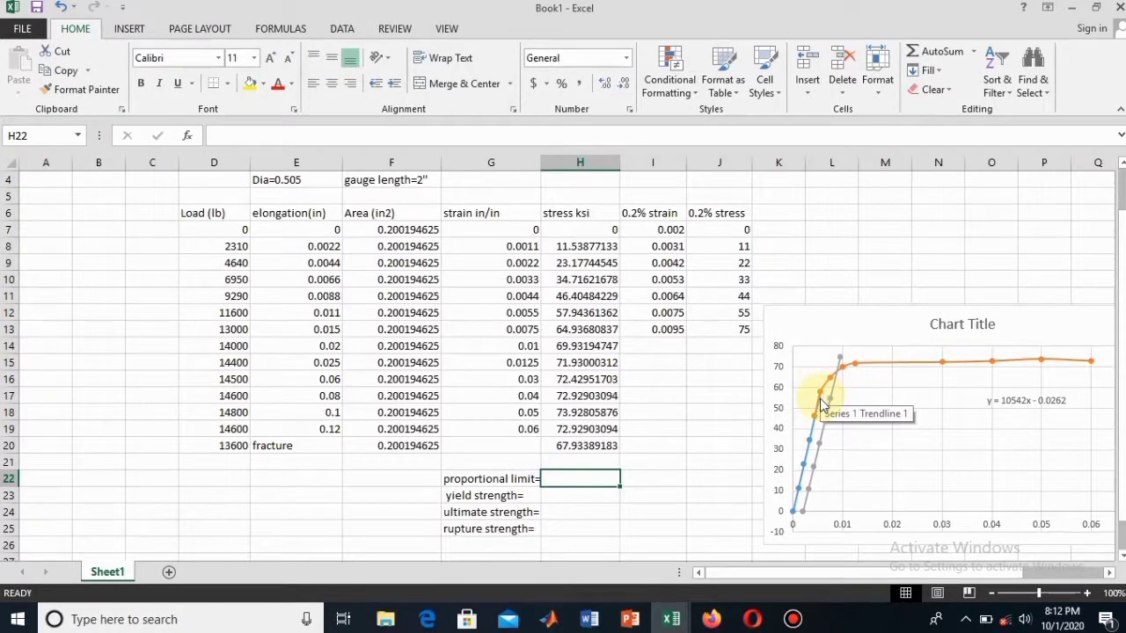
left_click(820, 403)
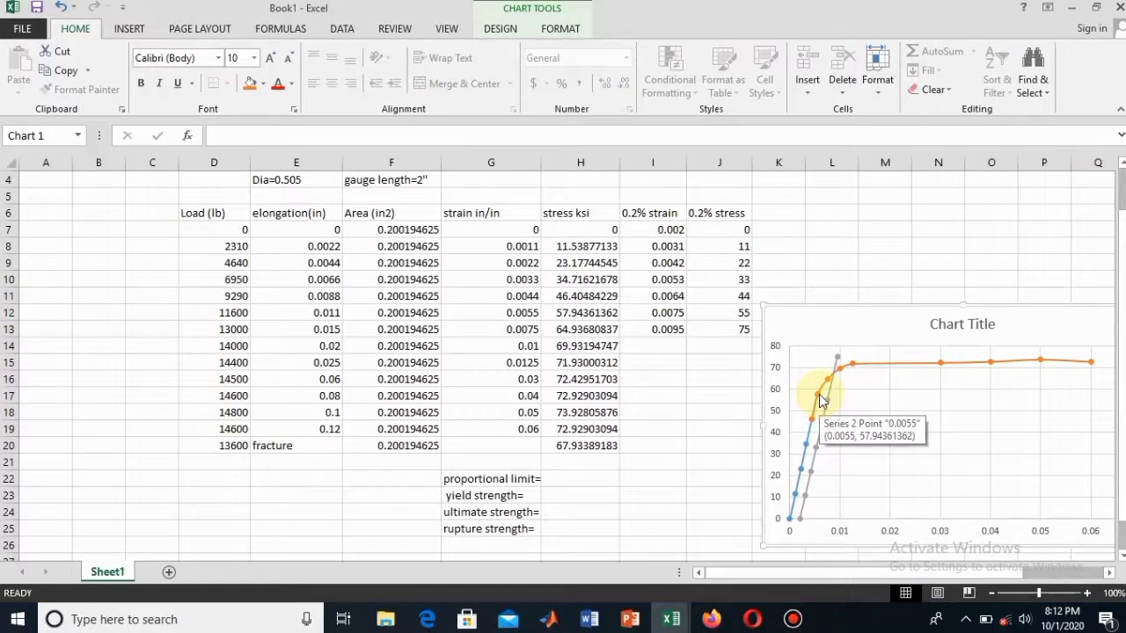
left_click(570, 486)
type("57.94 ksi")
key("Return")
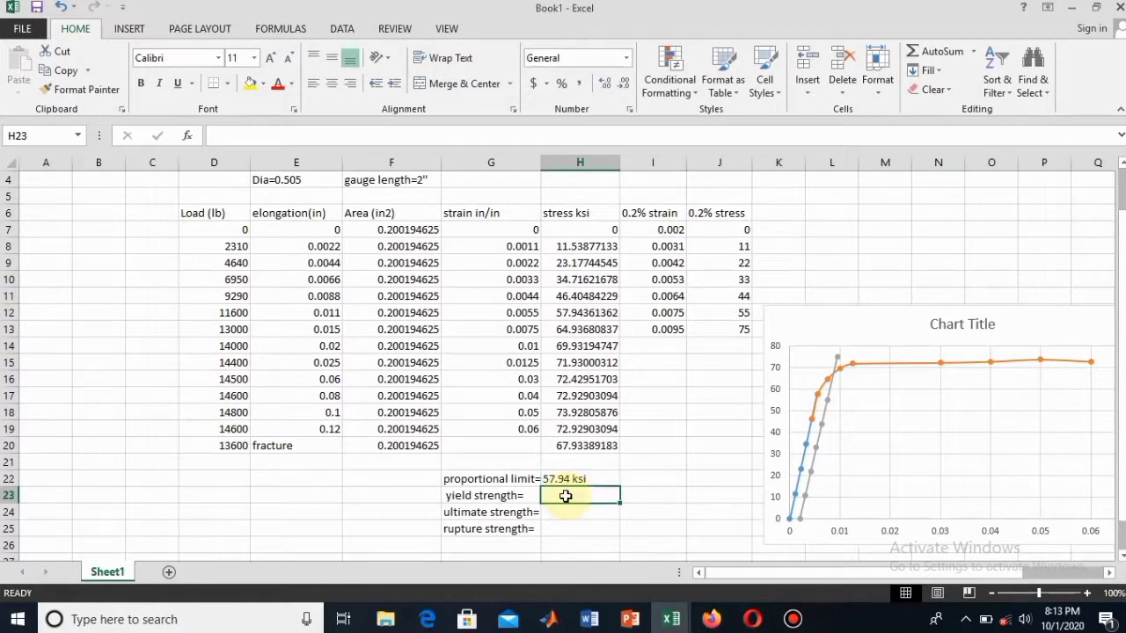
mouse_move(834, 384)
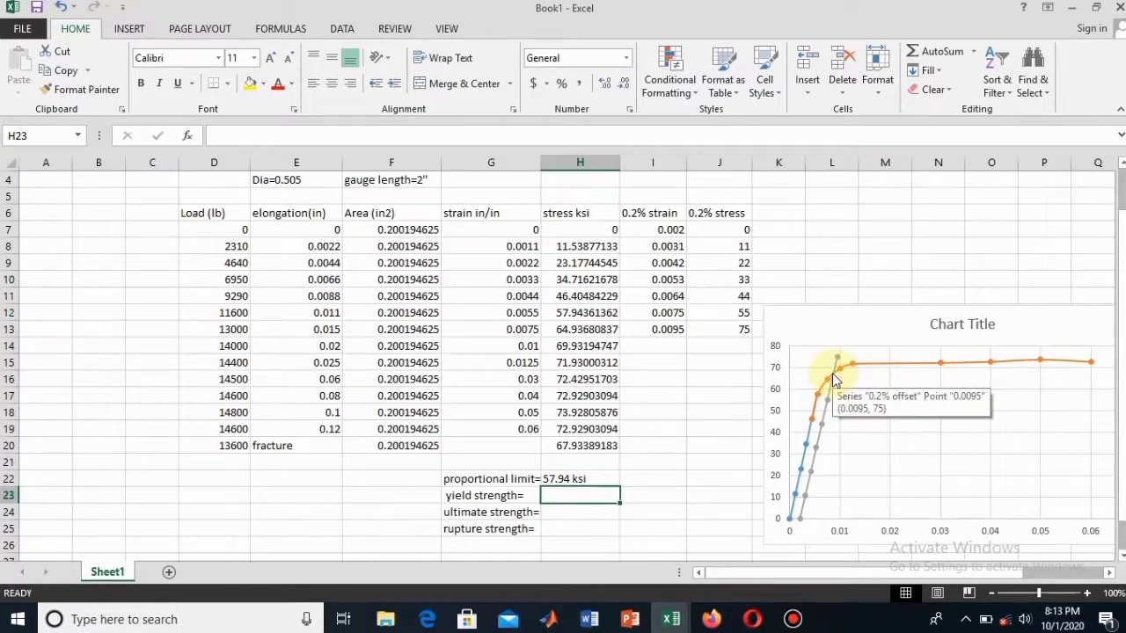
Set the vertical stress axis major unit to 5 and close the Format Axis pane.
double_click(779, 376)
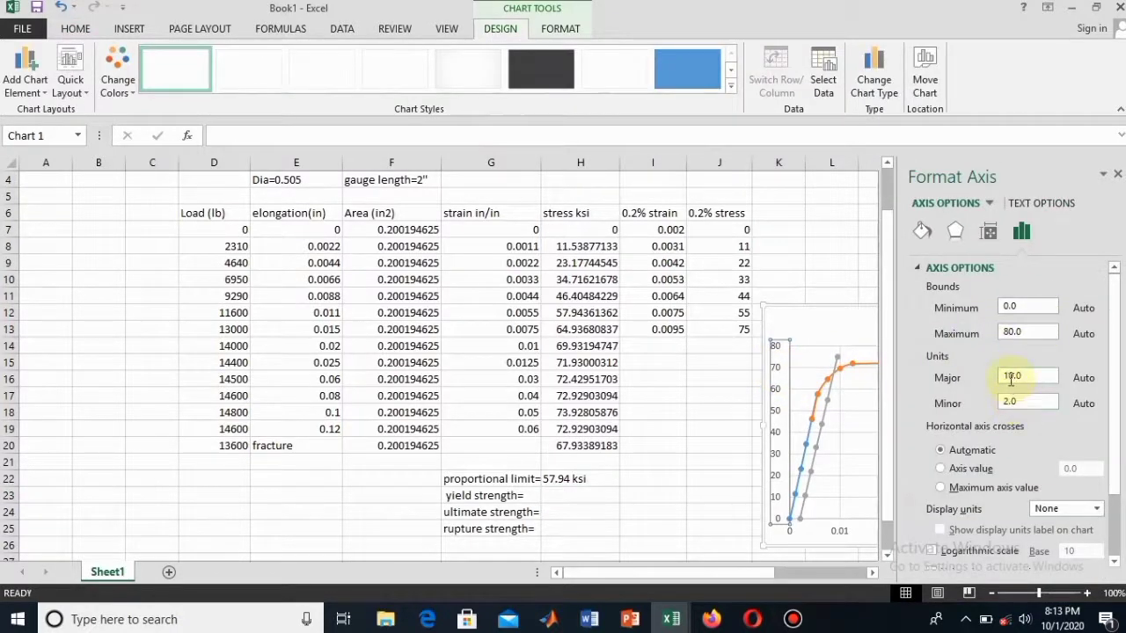
double_click(1012, 378)
type("5")
key("Return")
left_click(812, 273)
left_click(937, 265)
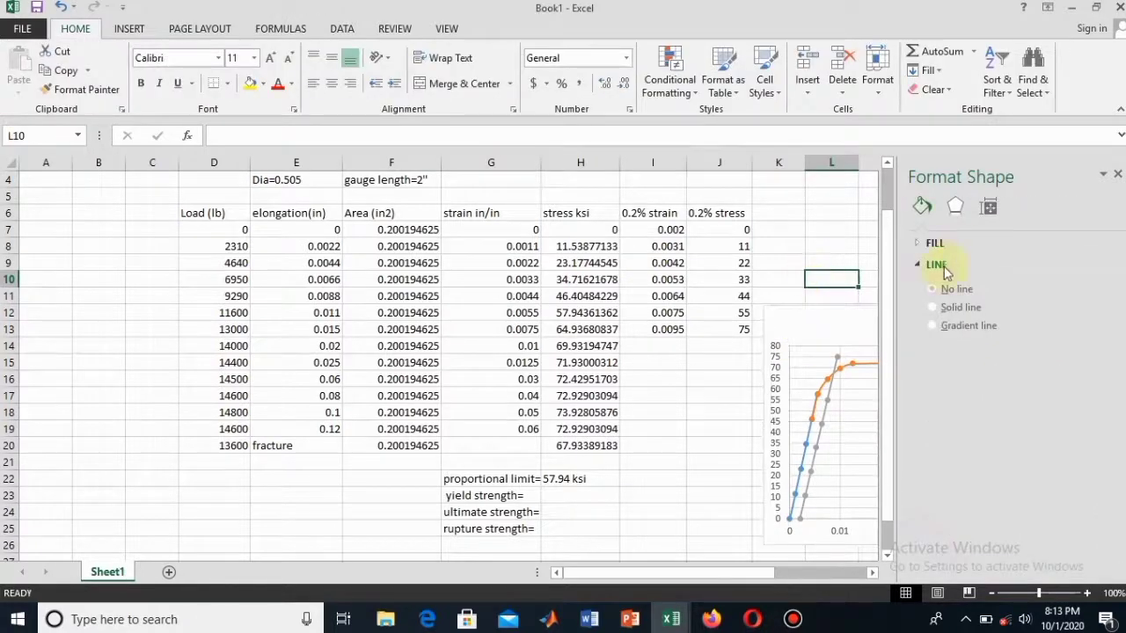
left_click(1117, 173)
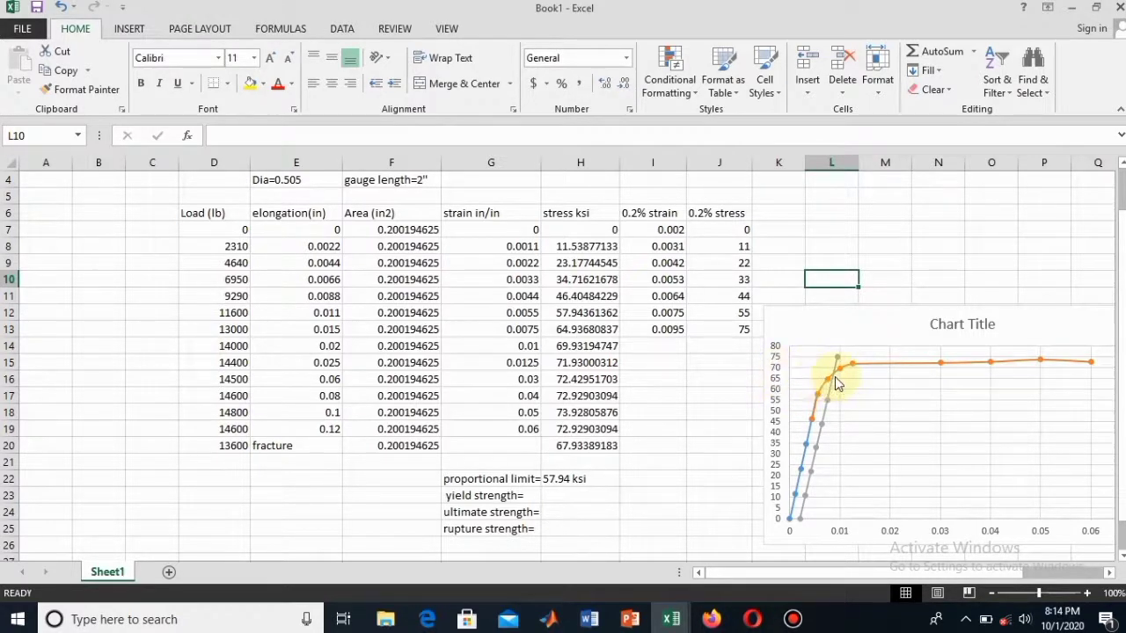
Enter yield strength 67.5 ksi and ultimate strength 73.9 ksi in H23 and H24.
left_click(570, 494)
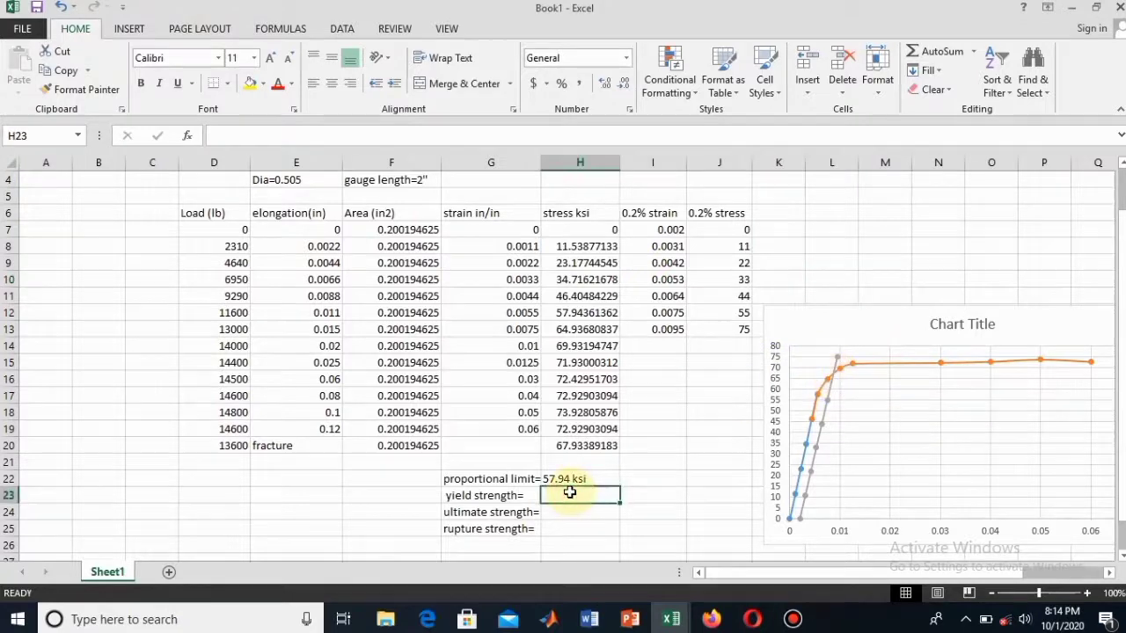
type("67.5  ksi")
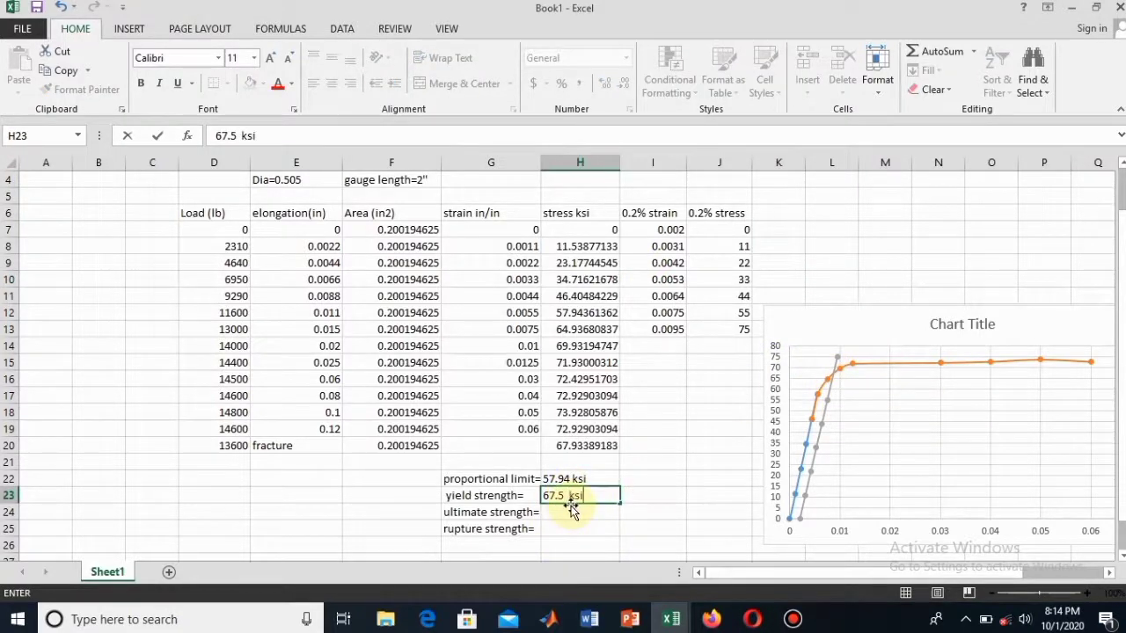
key("Return")
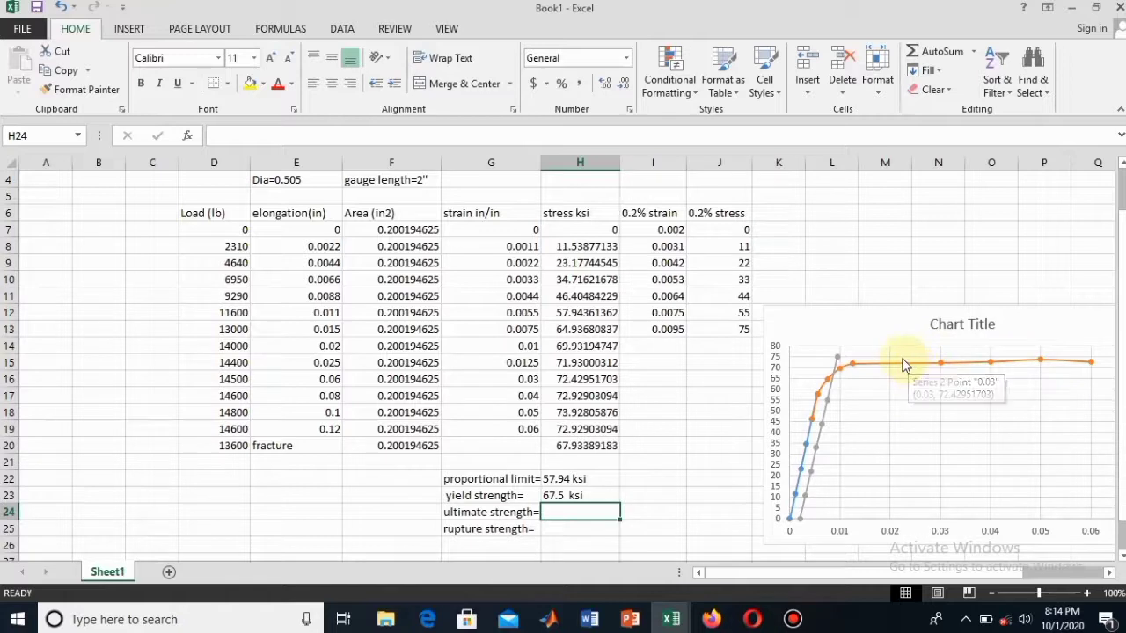
mouse_move(1028, 362)
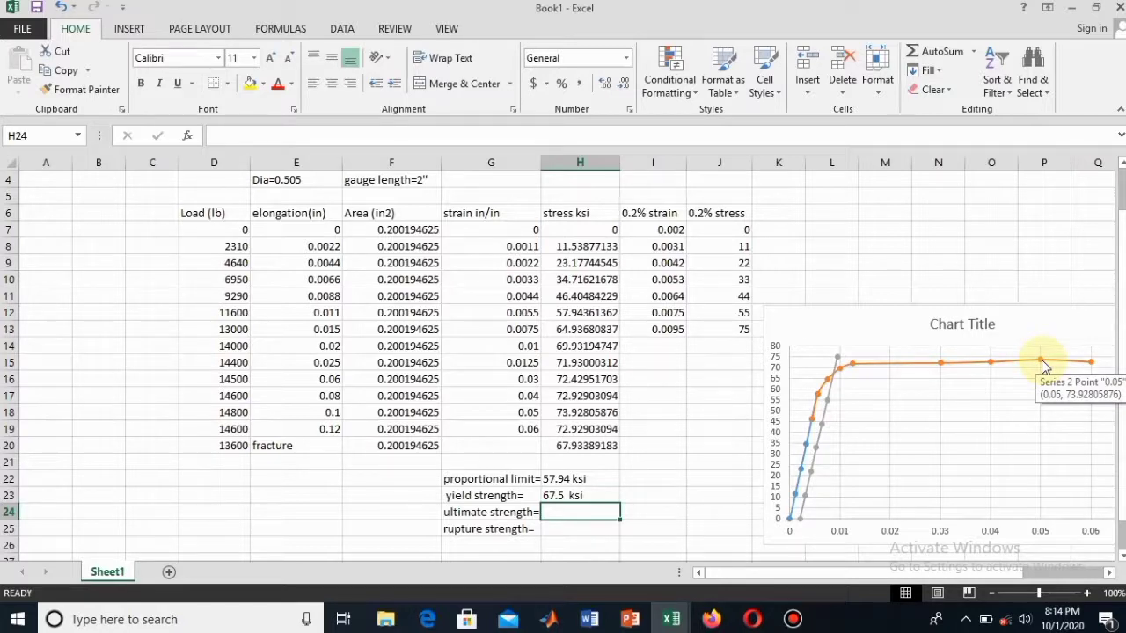
type("73.9  ks")
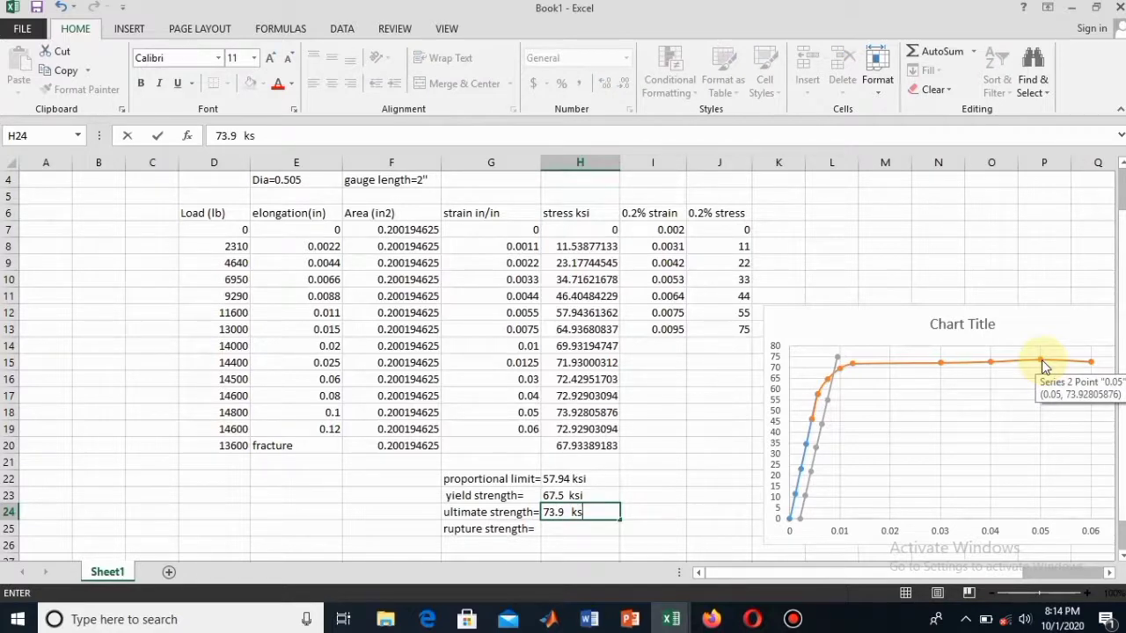
type("i")
left_click(583, 543)
Enter rupture strength 72.92 ksi in H25 and move the chart up beside the table.
left_click(581, 528)
mouse_move(1094, 368)
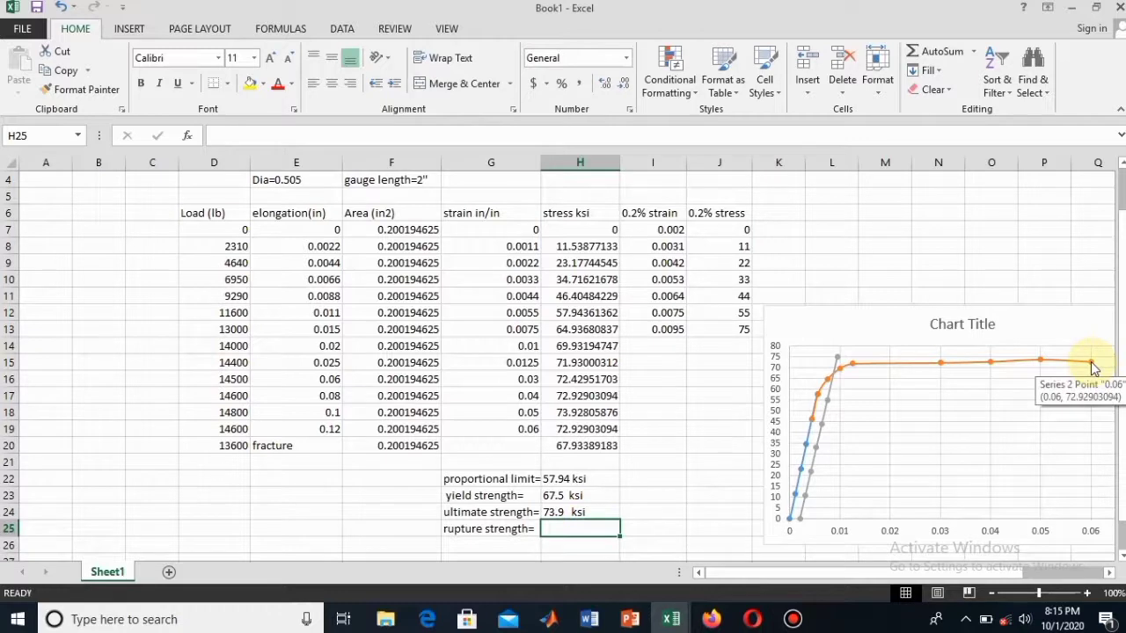
type("72.92  ksi")
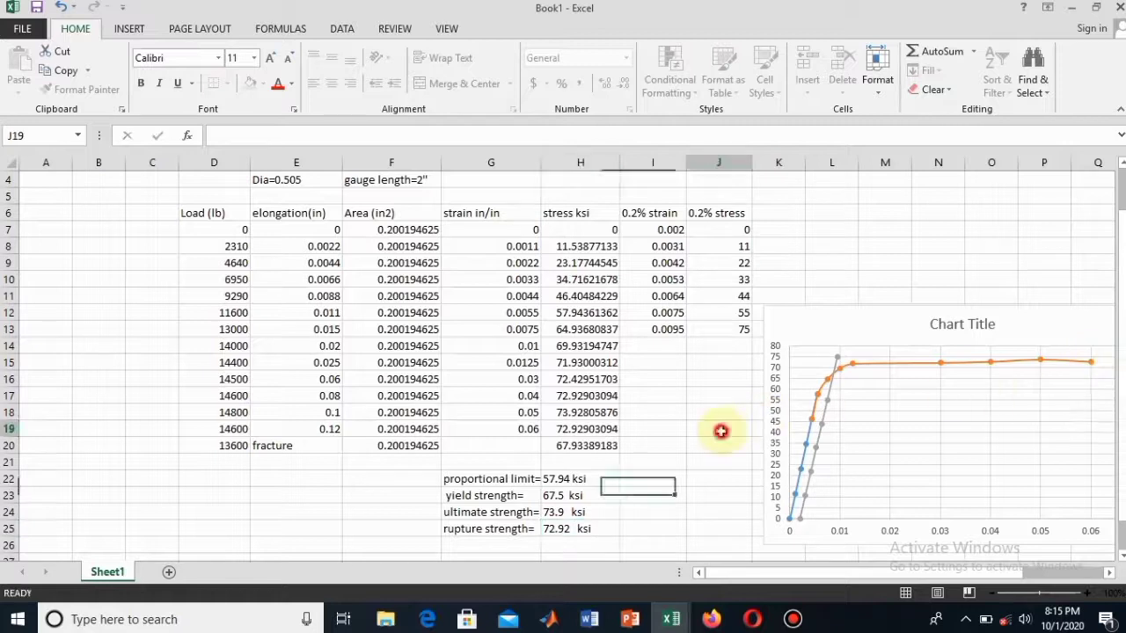
left_click(720, 431)
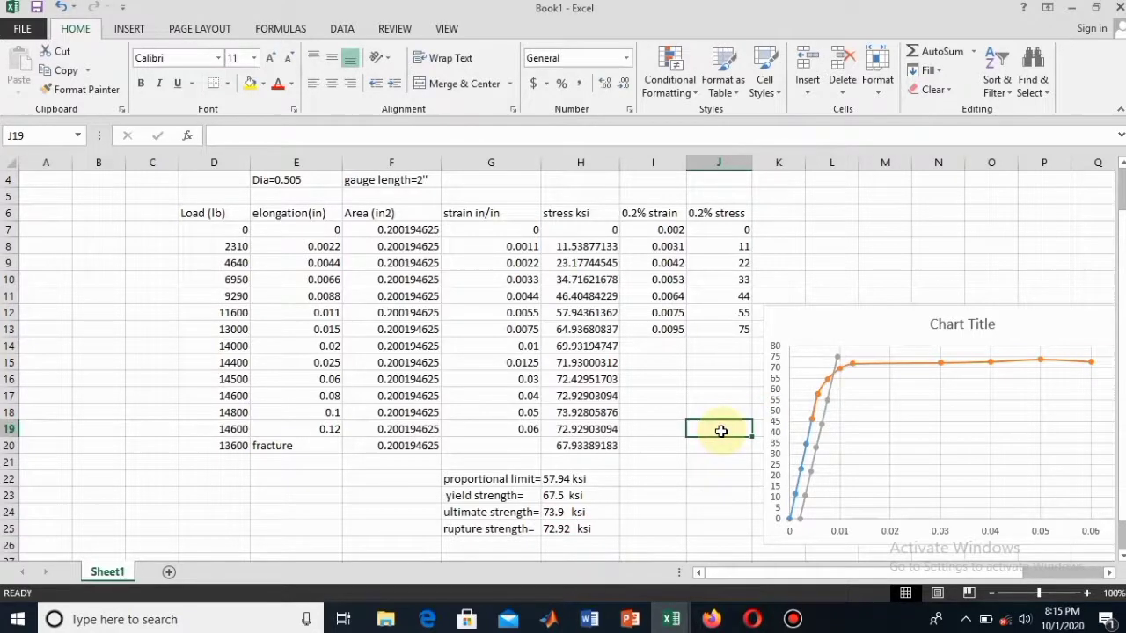
left_click_drag(847, 322, 666, 259)
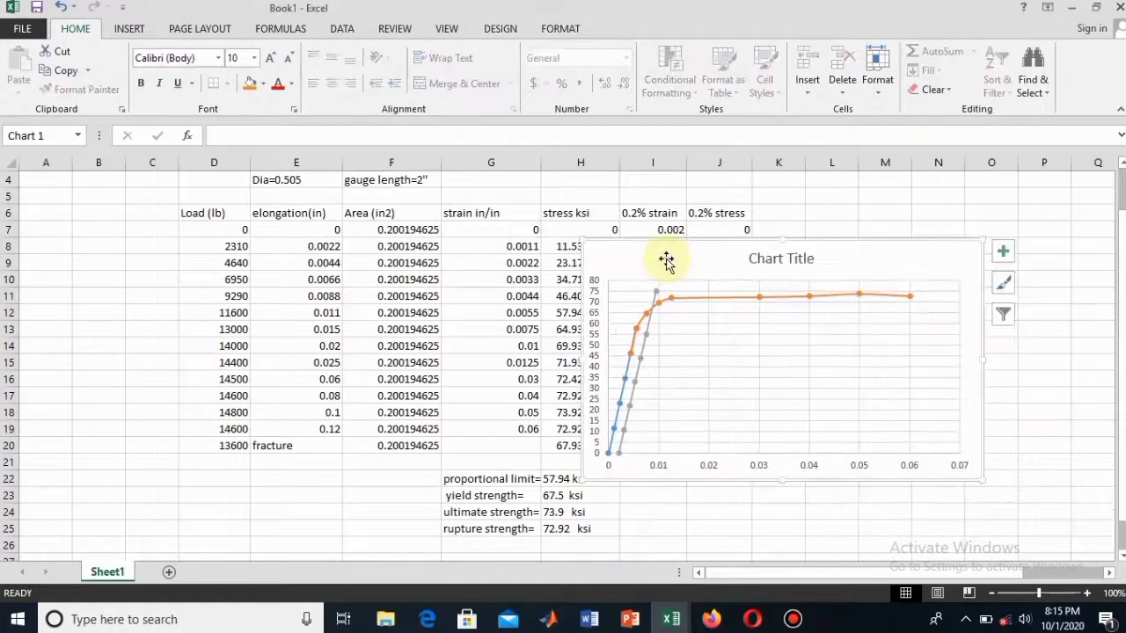
left_click(1003, 252)
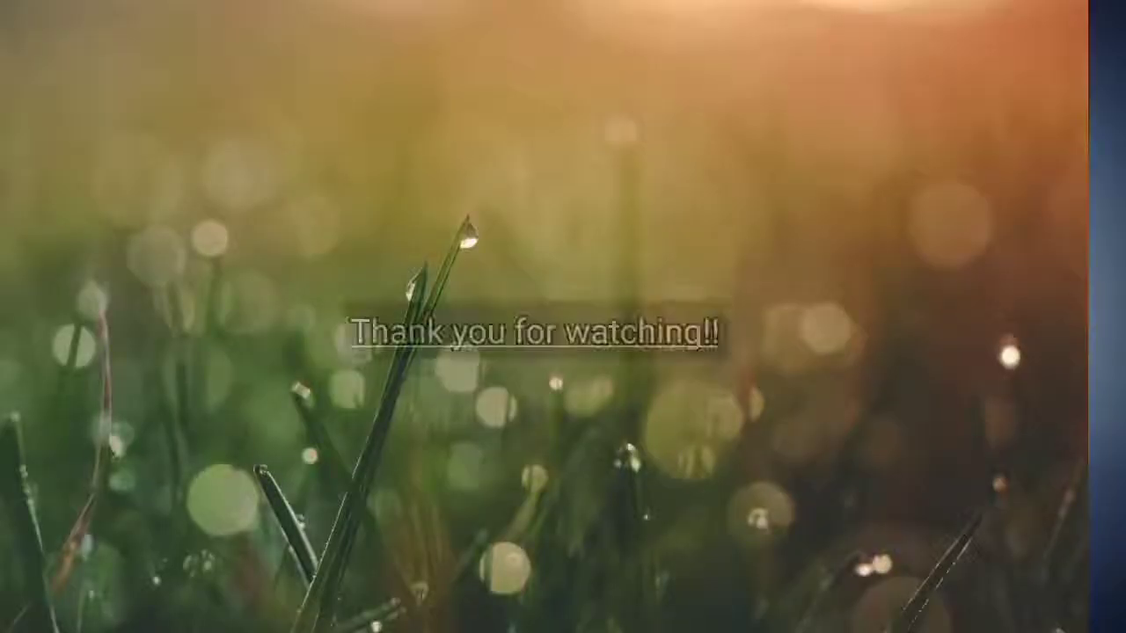